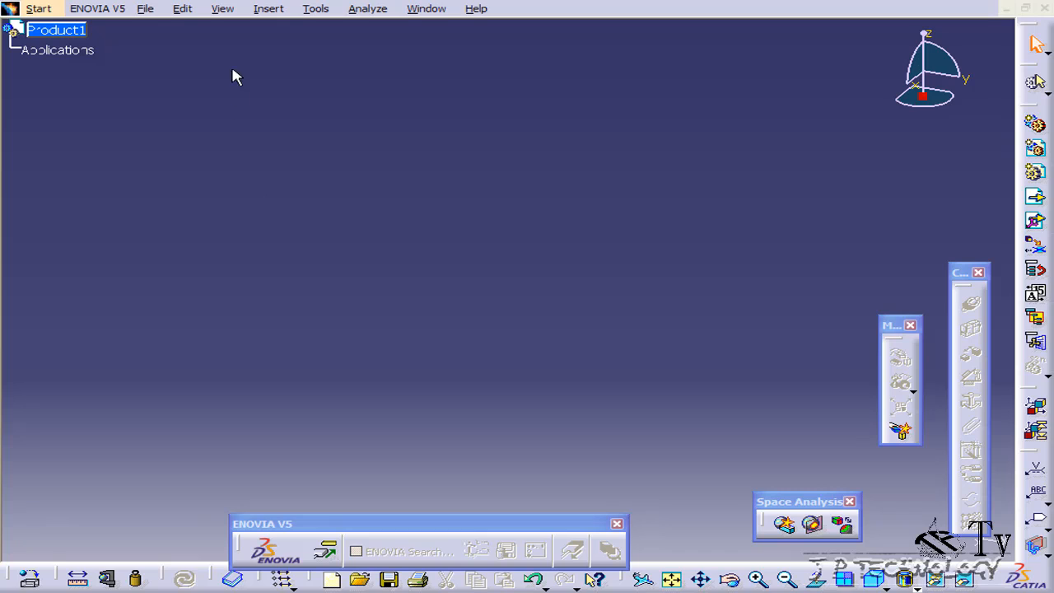
Insert the existing component 111a.CATPart into Product1.
left_click(271, 11)
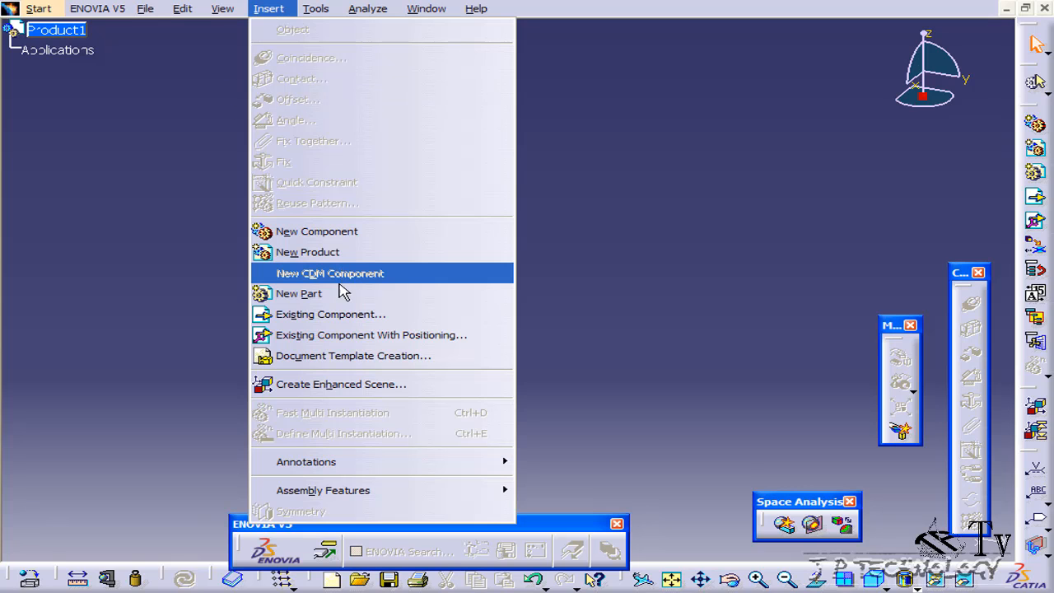
left_click(329, 315)
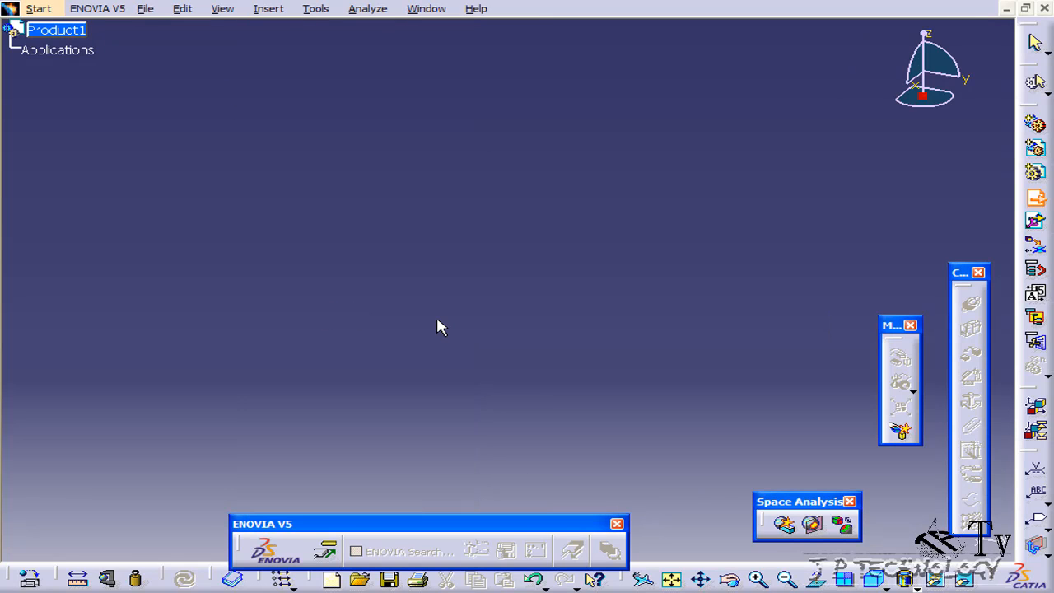
left_click(51, 31)
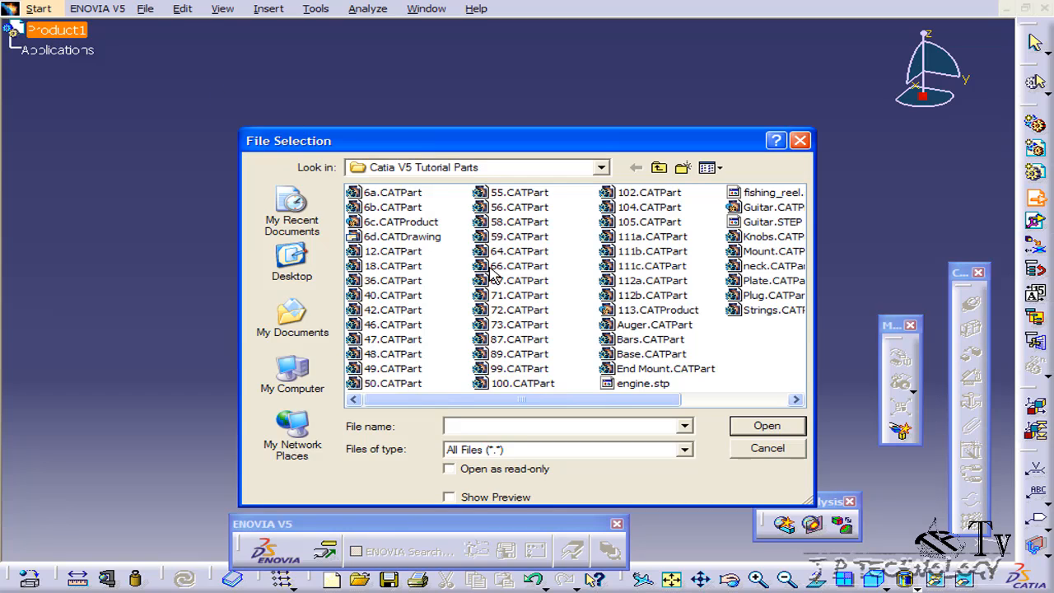
left_click(647, 242)
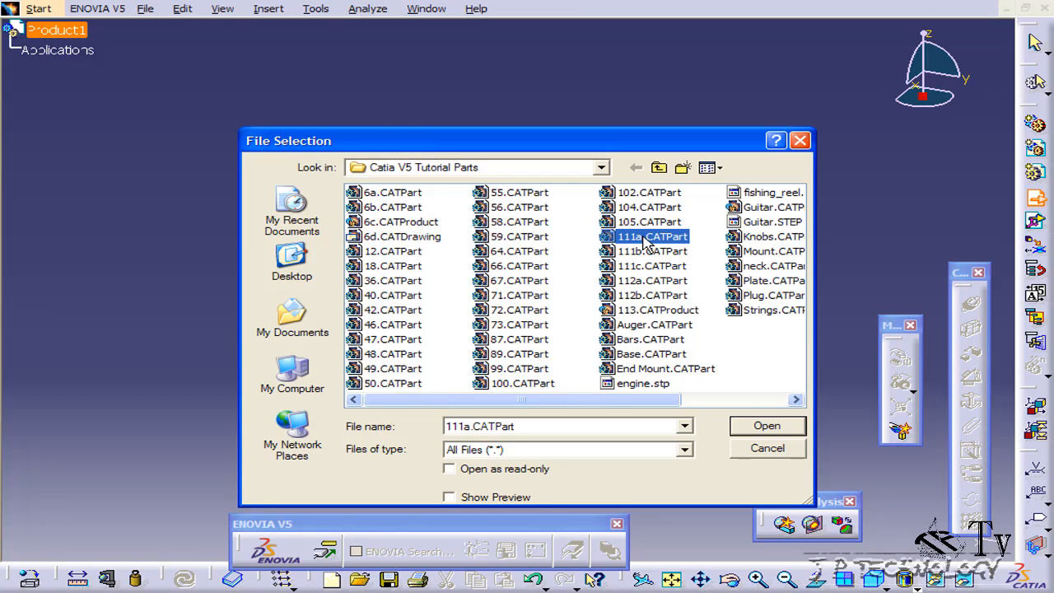
left_click(765, 427)
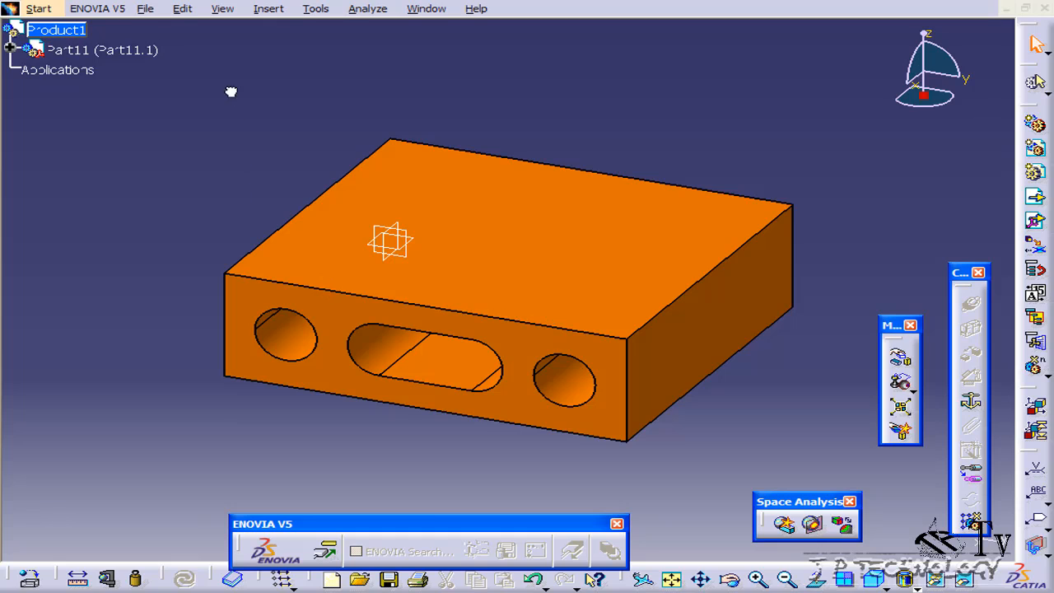
Insert 111b.CATPart into Product1 as an existing component with positioning, placing the round pin beside the block through Smart Move.
middle_click_drag(230, 88, 299, 78)
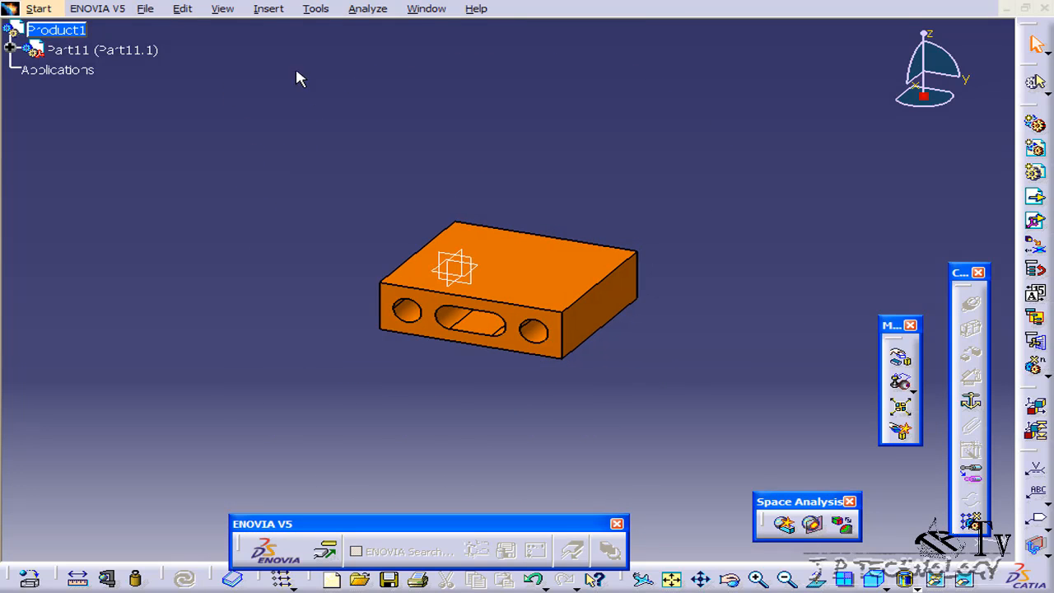
left_click(268, 9)
left_click(429, 331)
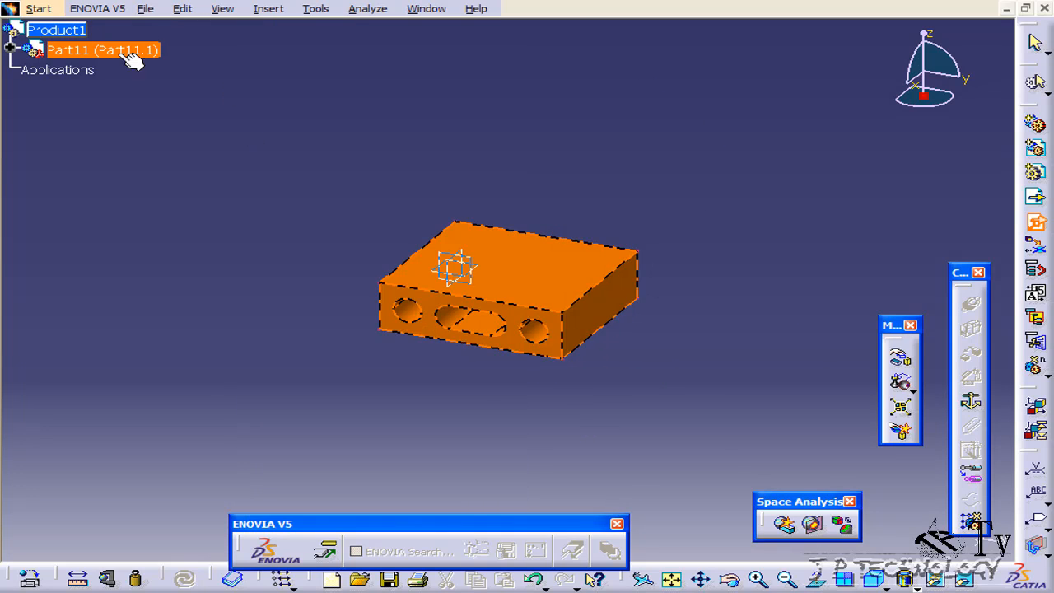
left_click(66, 28)
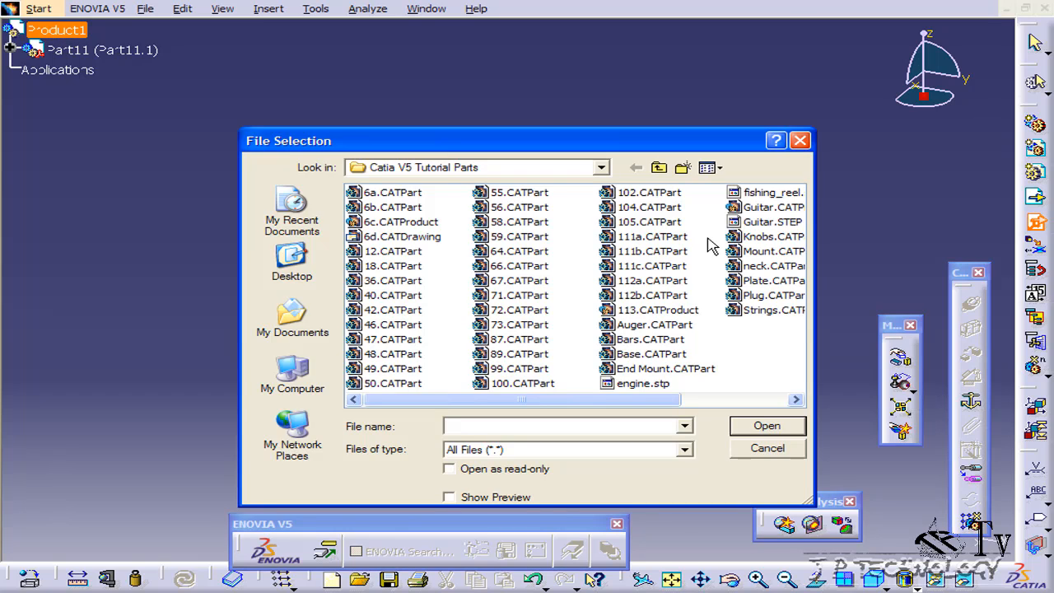
left_click(650, 251)
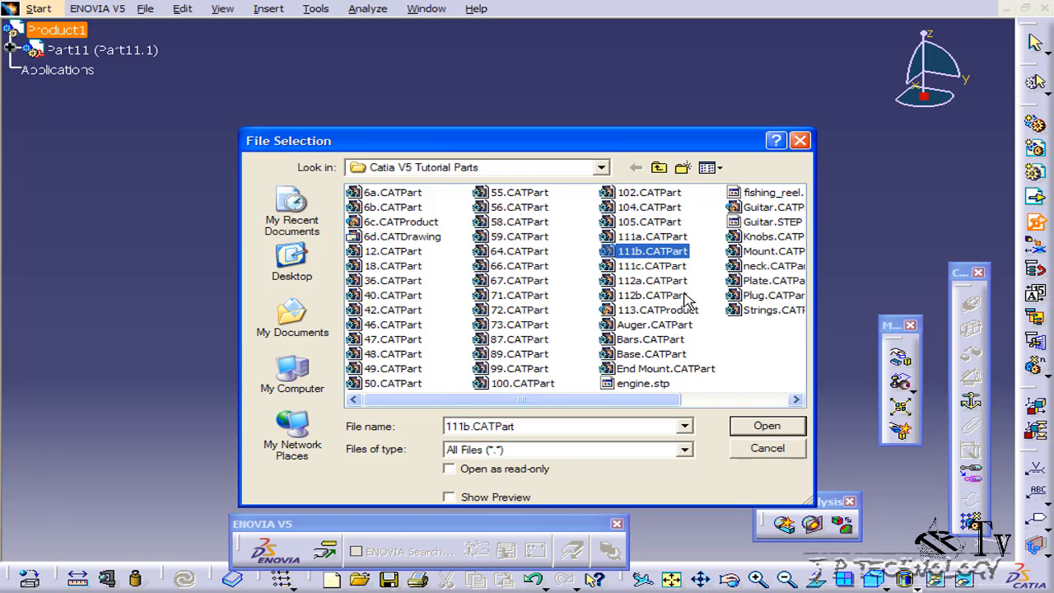
left_click(765, 425)
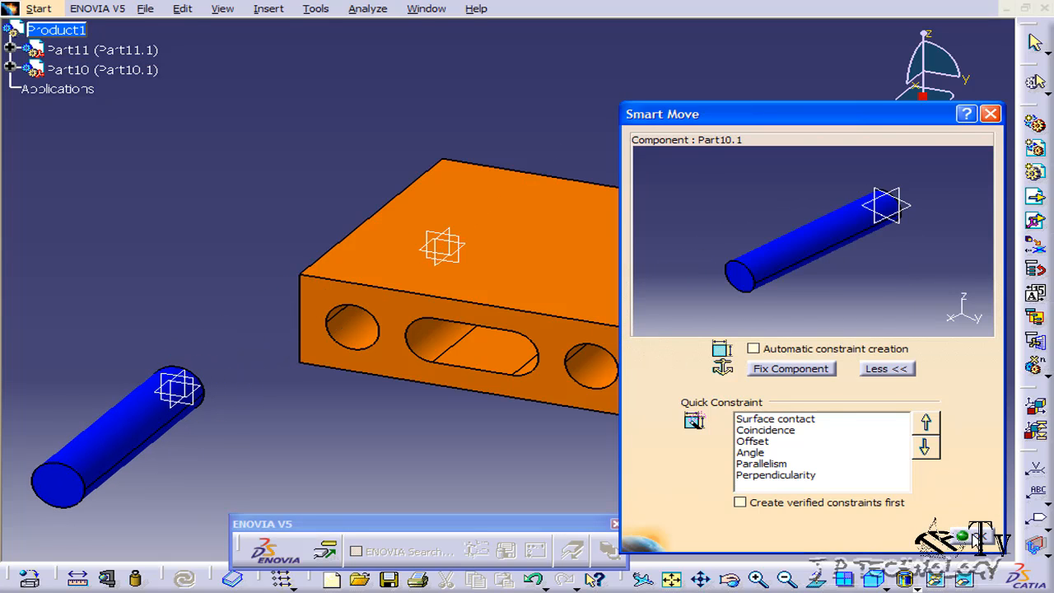
left_click(970, 535)
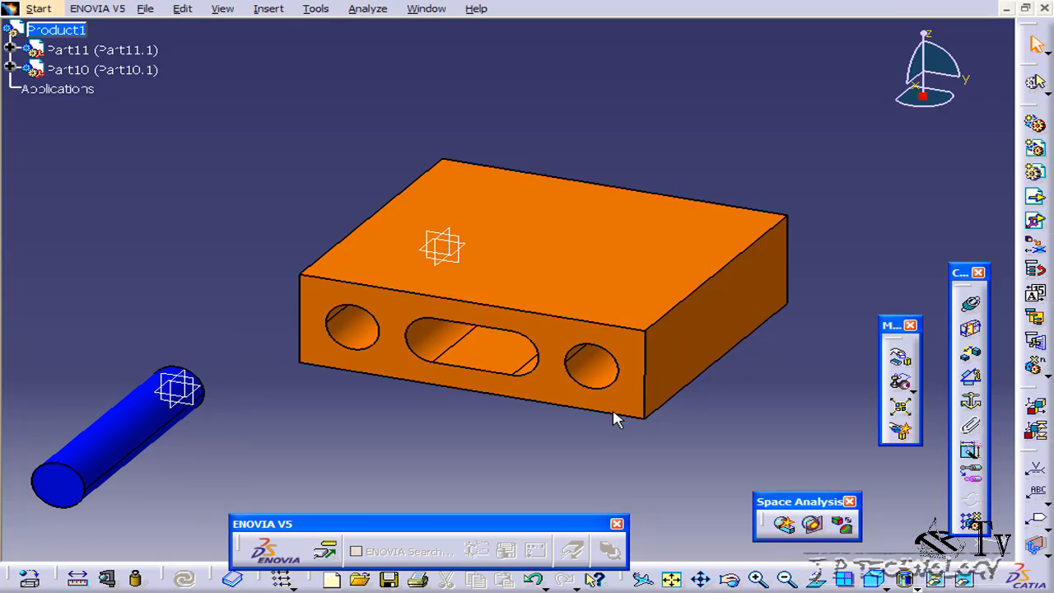
Insert a second instance of 111b.CATPart into Product1 with positioning, placing this round pin clear of the first one.
left_click(268, 10)
left_click(376, 334)
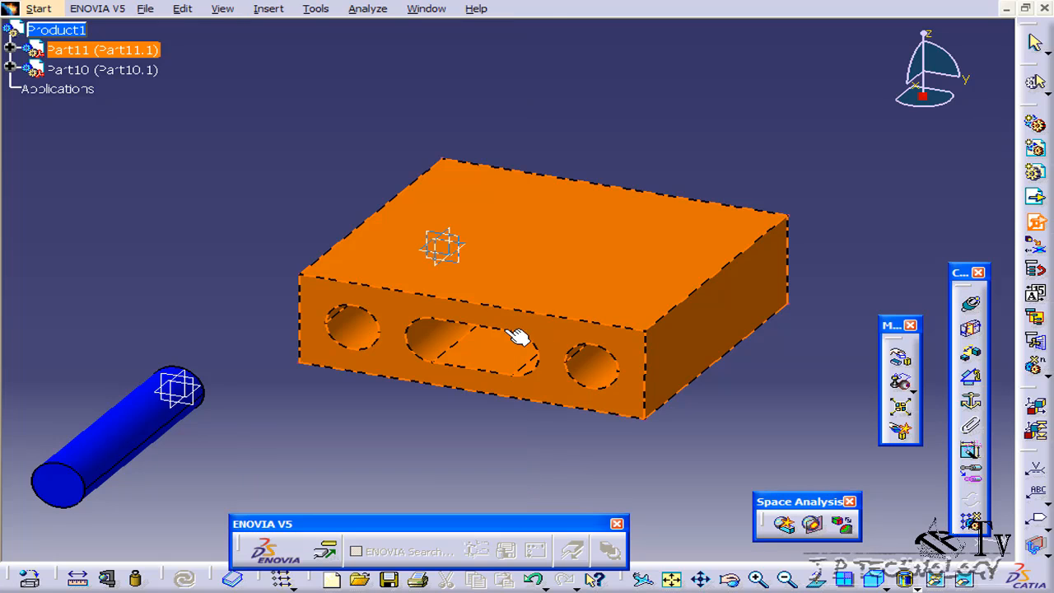
left_click(66, 31)
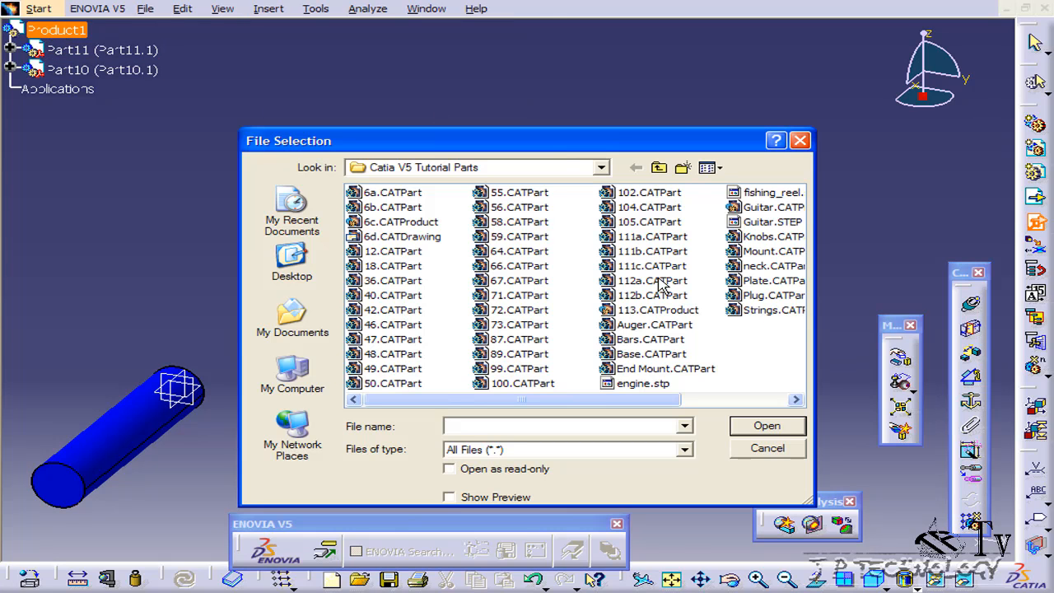
left_click(646, 252)
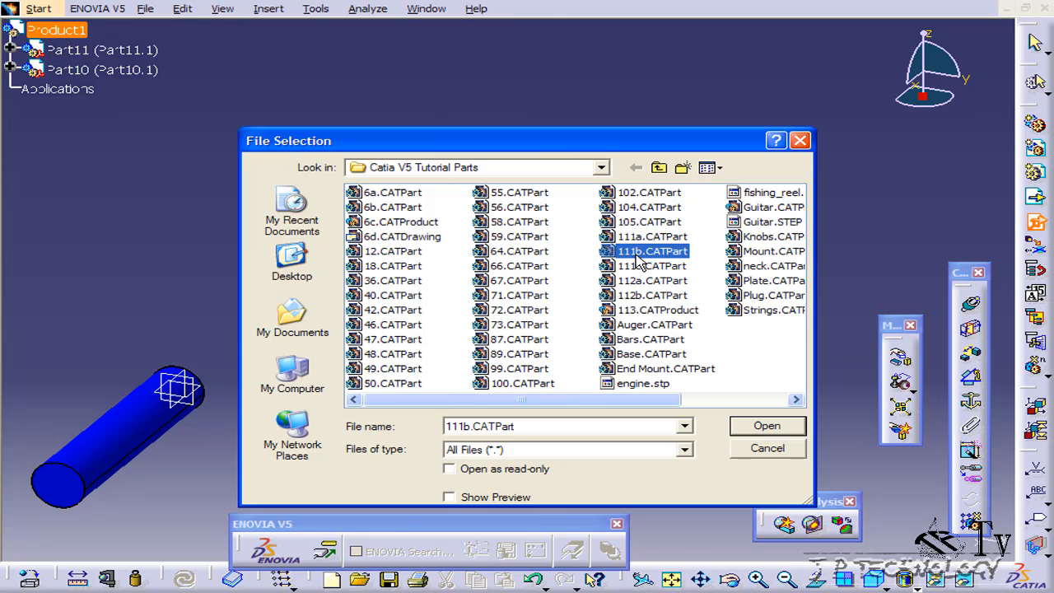
left_click(765, 426)
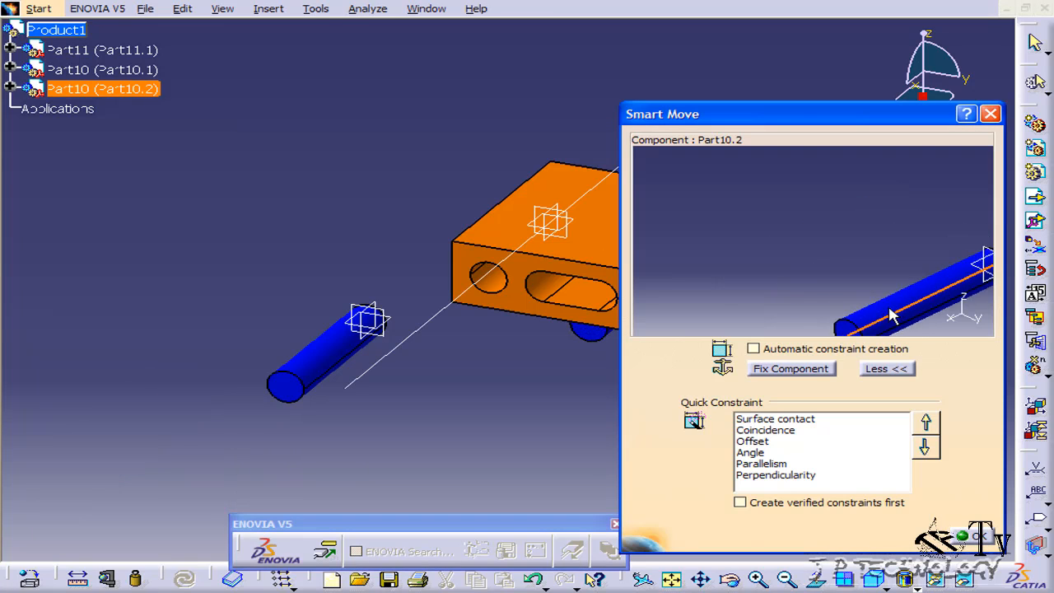
left_click(973, 536)
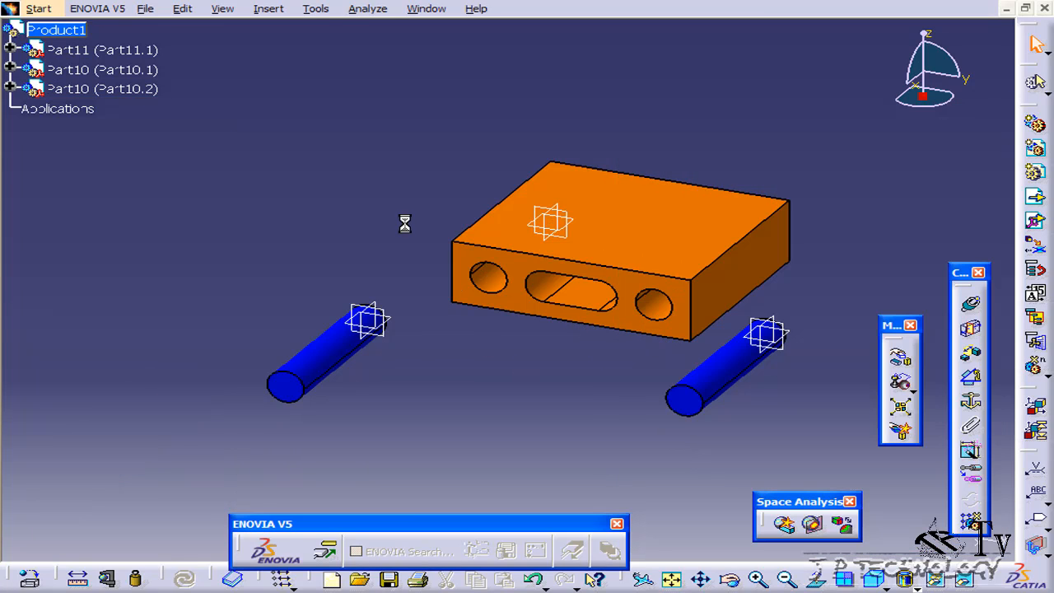
Insert 111c.CATPart into Product1 with positioning, placing the slot-shaped key between the two round pins in front of the block.
left_click(269, 9)
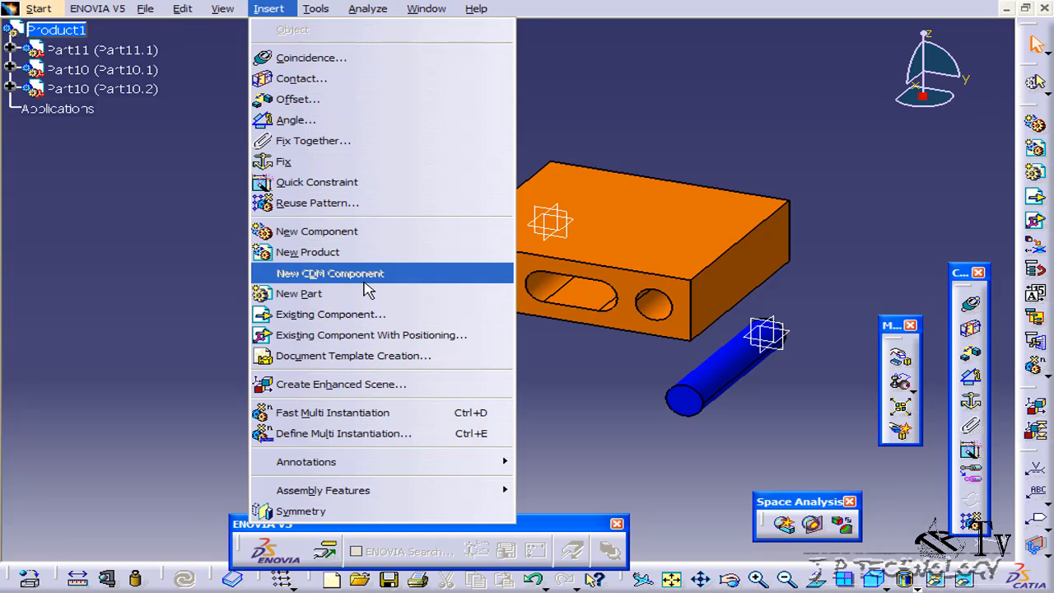
left_click(371, 335)
left_click(495, 251)
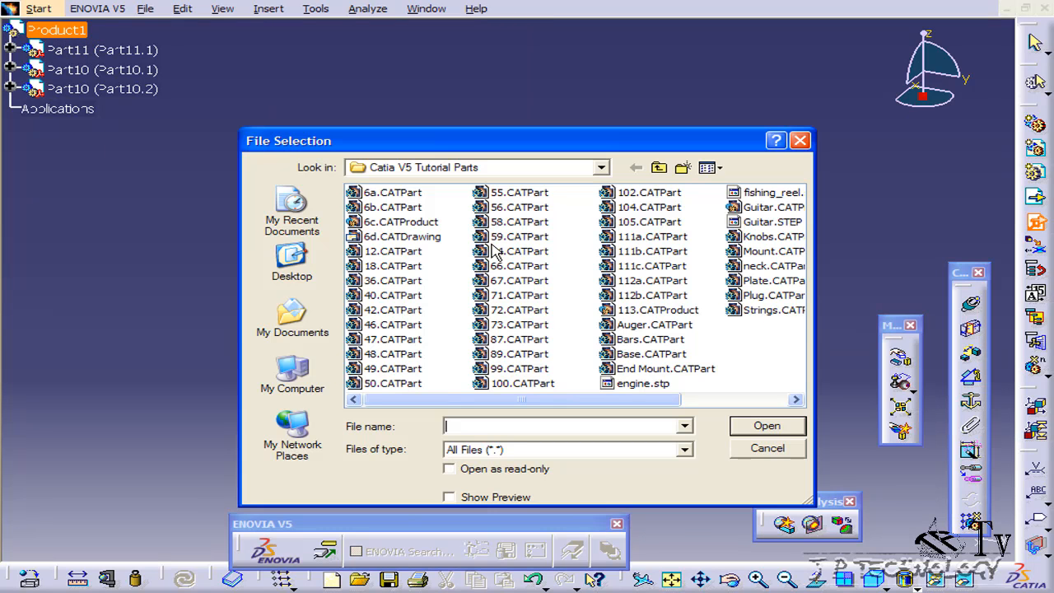
left_click(650, 266)
left_click(767, 426)
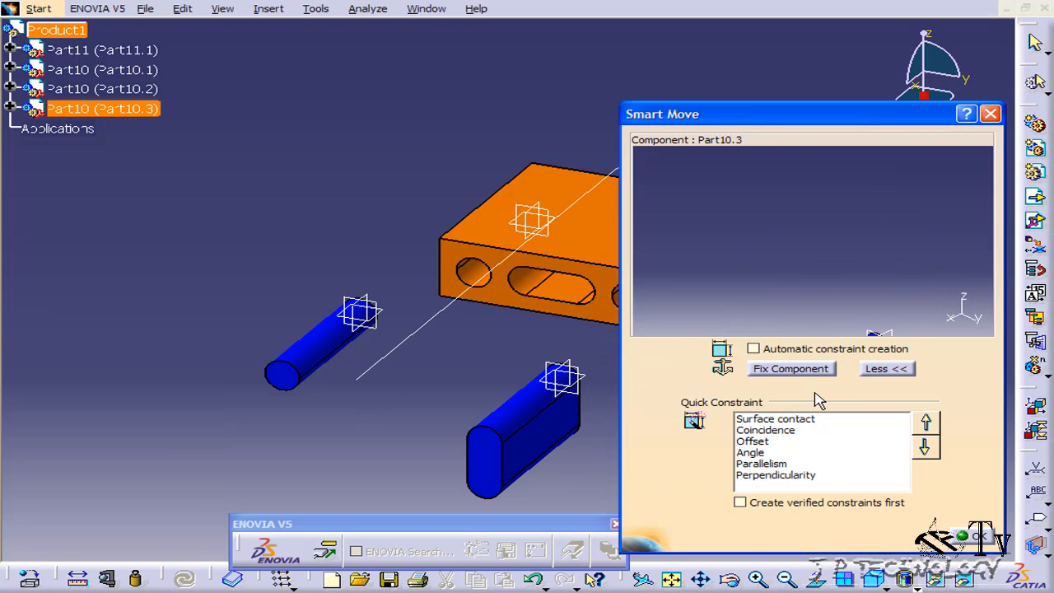
left_click(974, 535)
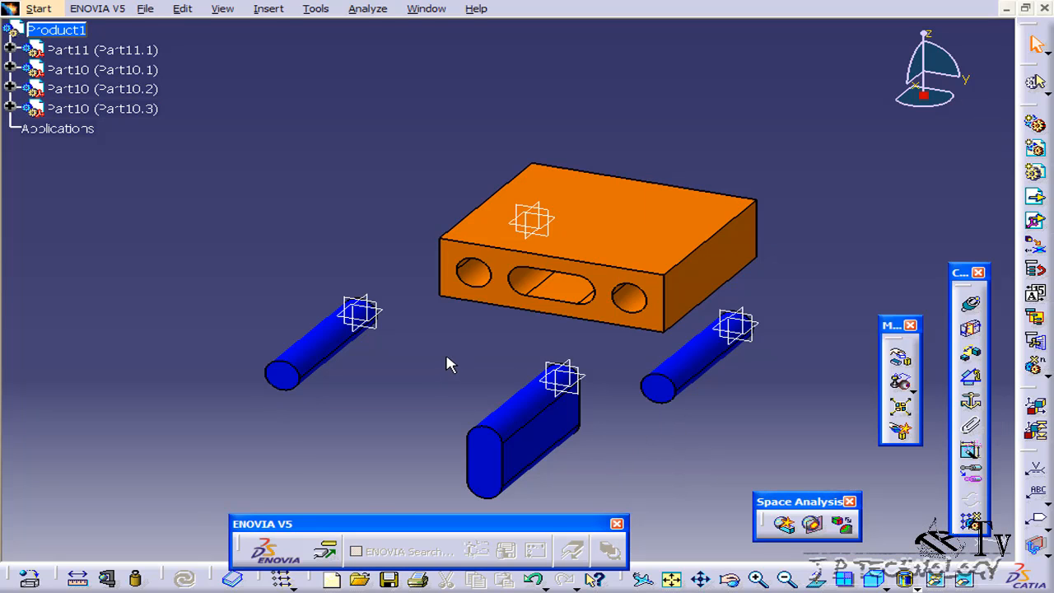
Snap the end face of the round pin Part10.1 to the floor of the block's round hole nearest the origin planes.
middle_click_drag(452, 362, 774, 295)
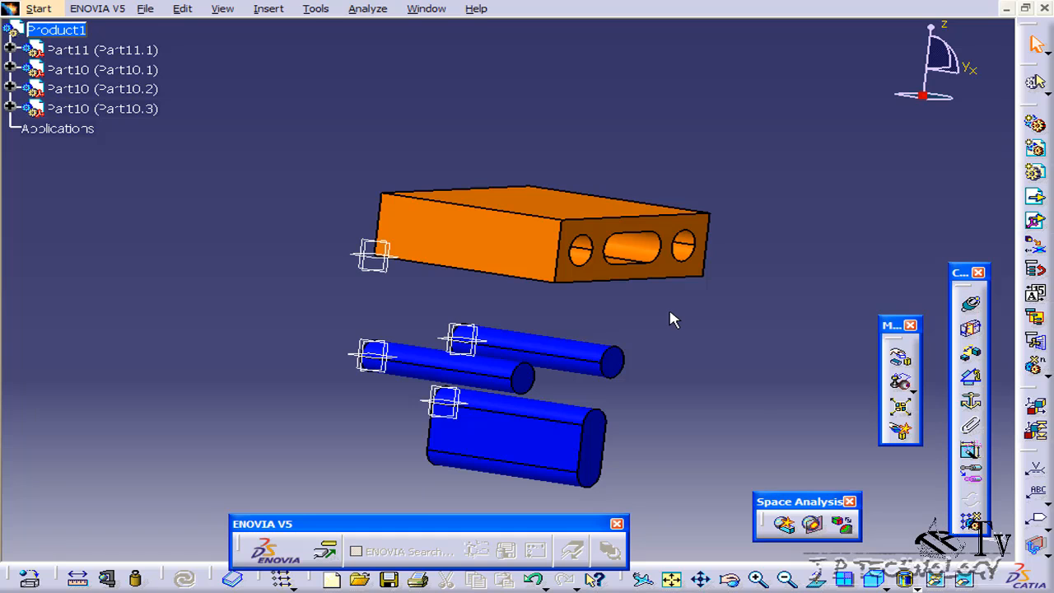
middle_click_drag(671, 320, 485, 313)
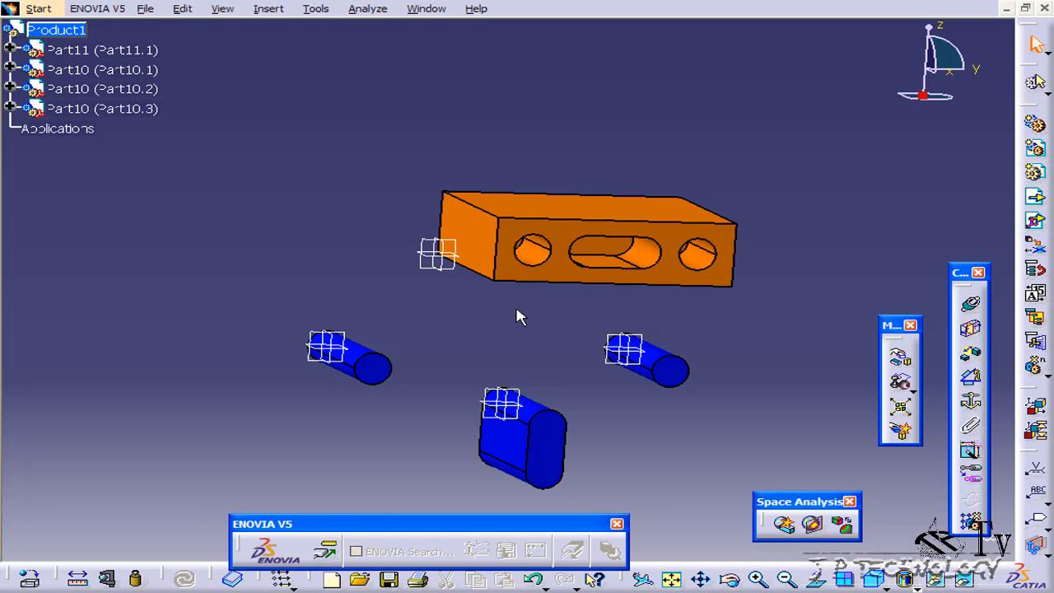
middle_click_drag(519, 335, 536, 263)
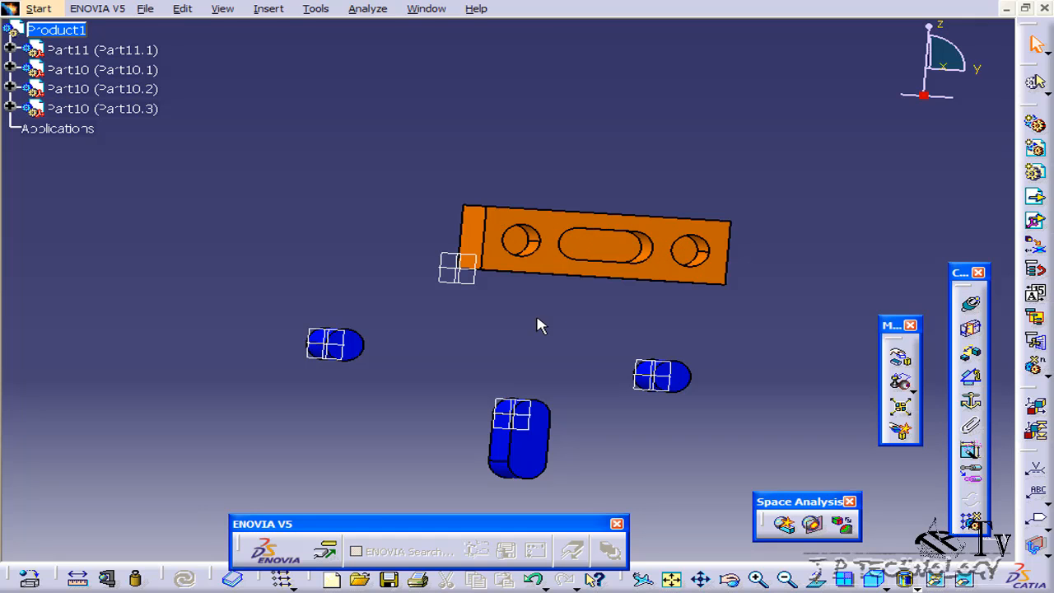
middle_click_drag(313, 242, 312, 266)
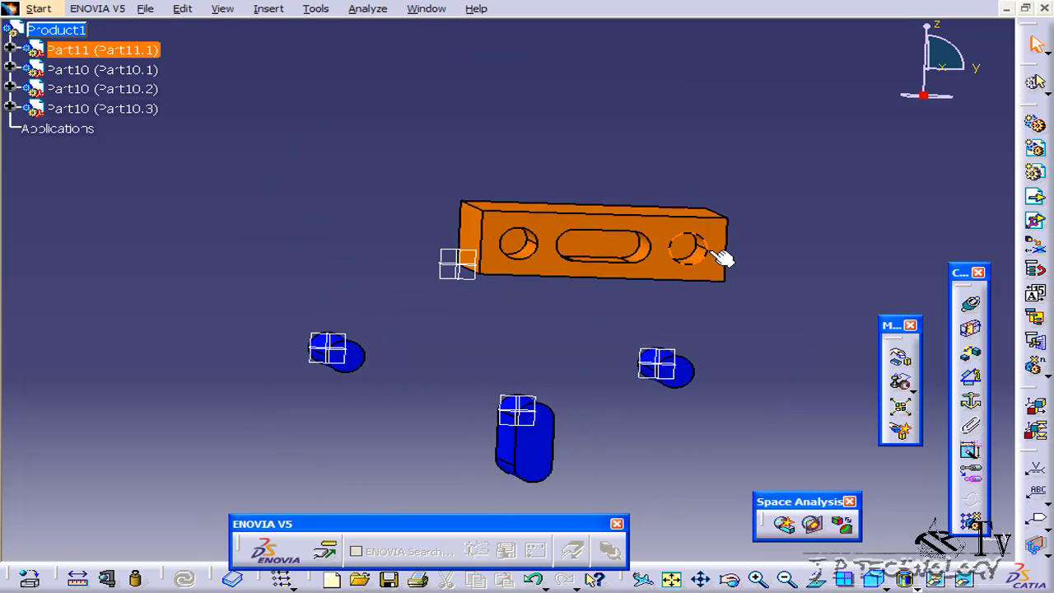
left_click(901, 383)
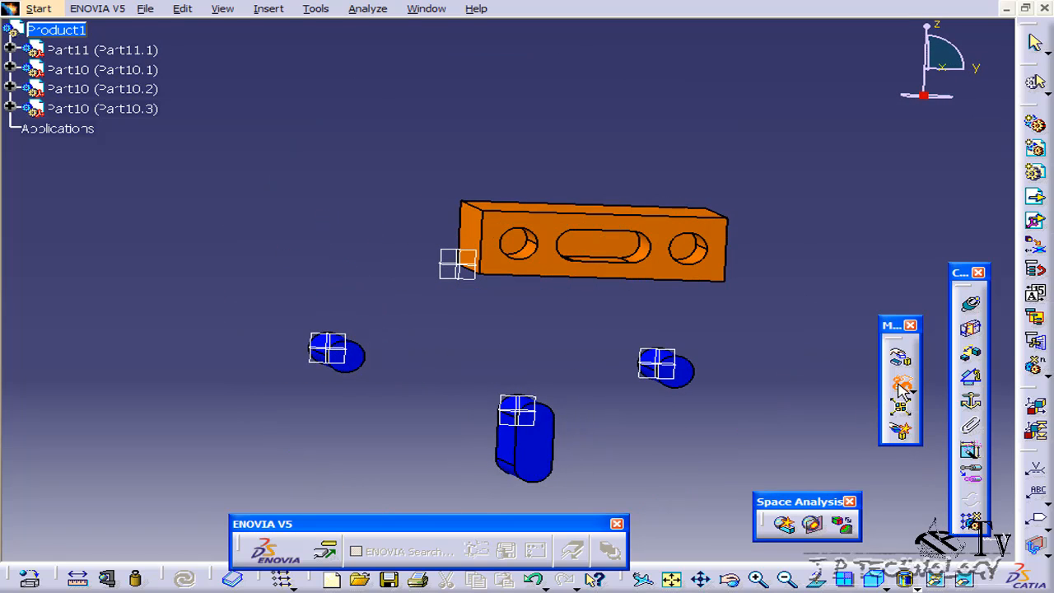
middle_click_drag(444, 359, 664, 321)
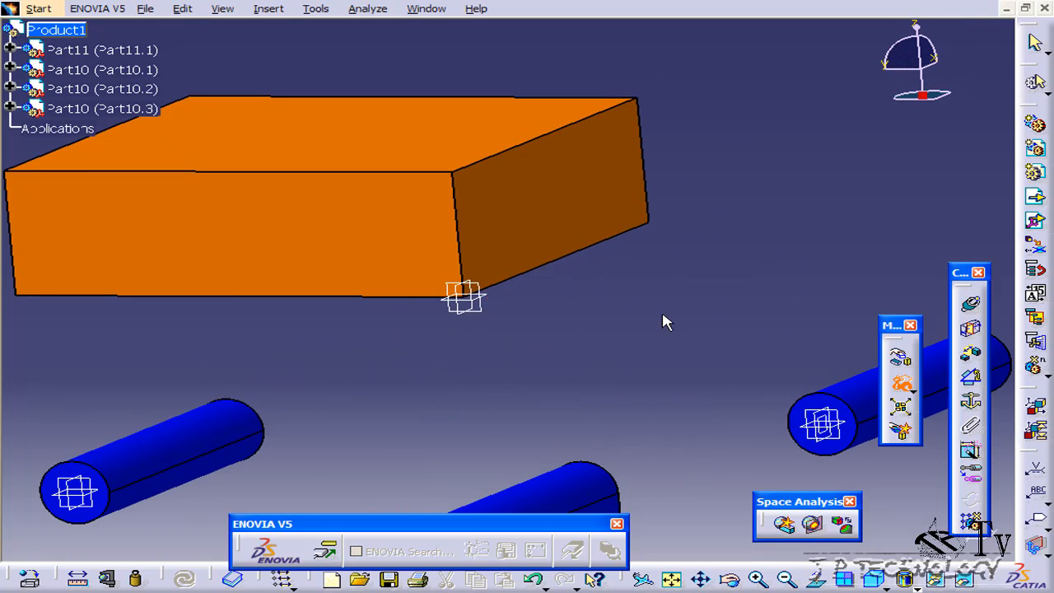
middle_click_drag(705, 384, 574, 198)
middle_click_drag(633, 310, 624, 250)
middle_click_drag(625, 250, 468, 262)
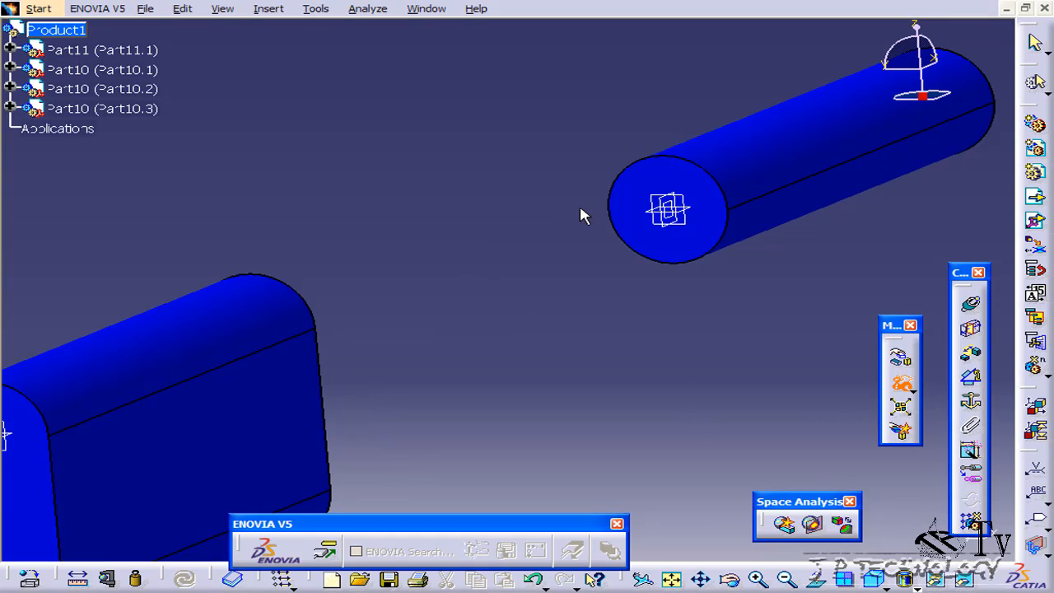
left_click(663, 181)
middle_click_drag(568, 95, 576, 221)
middle_click_drag(610, 141, 496, 437)
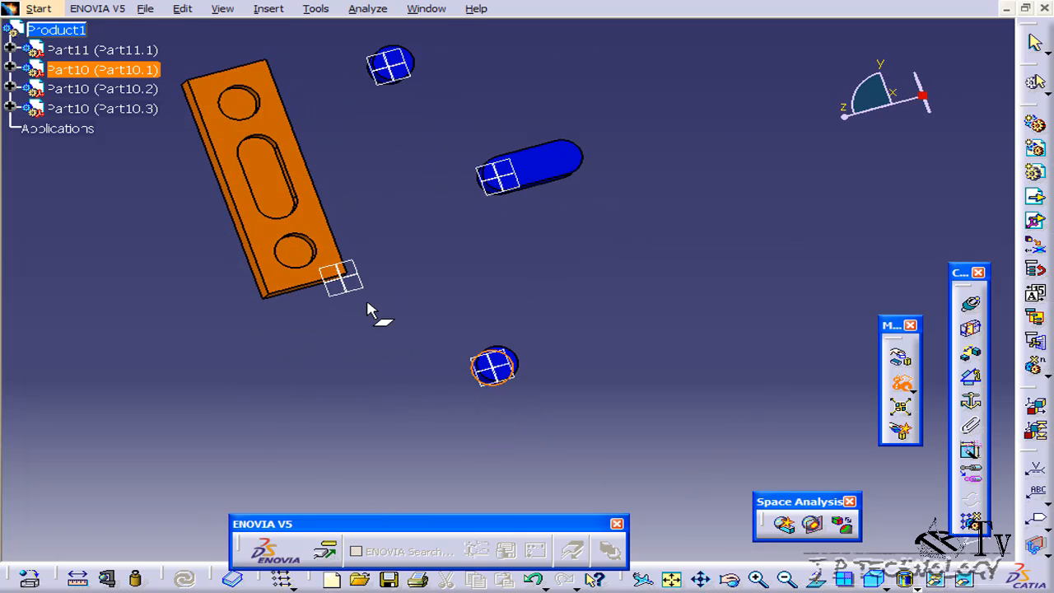
left_click(292, 255)
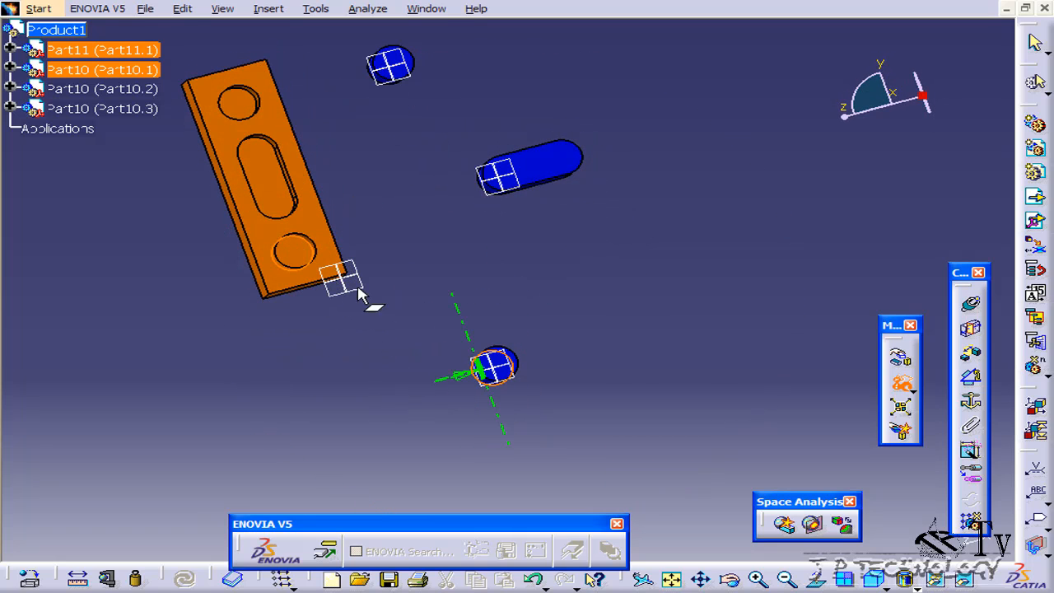
Flip the snapped round pin back and forth with its green direction arrows, and accept the snap.
middle_click_drag(372, 350, 430, 173)
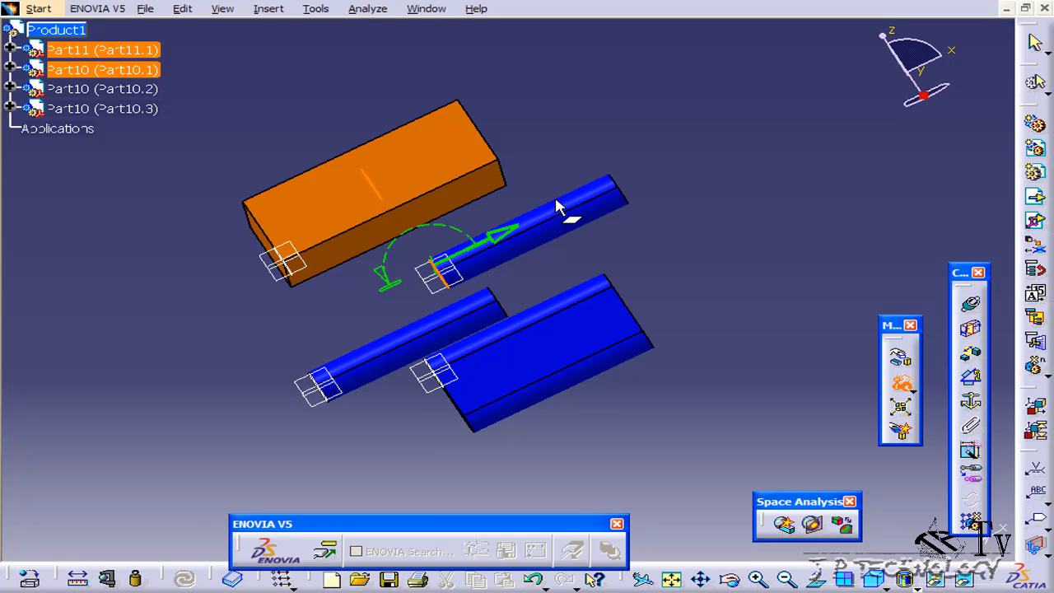
left_click(499, 231)
left_click(369, 293)
left_click(506, 236)
left_click(382, 298)
middle_click_drag(553, 144, 594, 329)
left_click(716, 187)
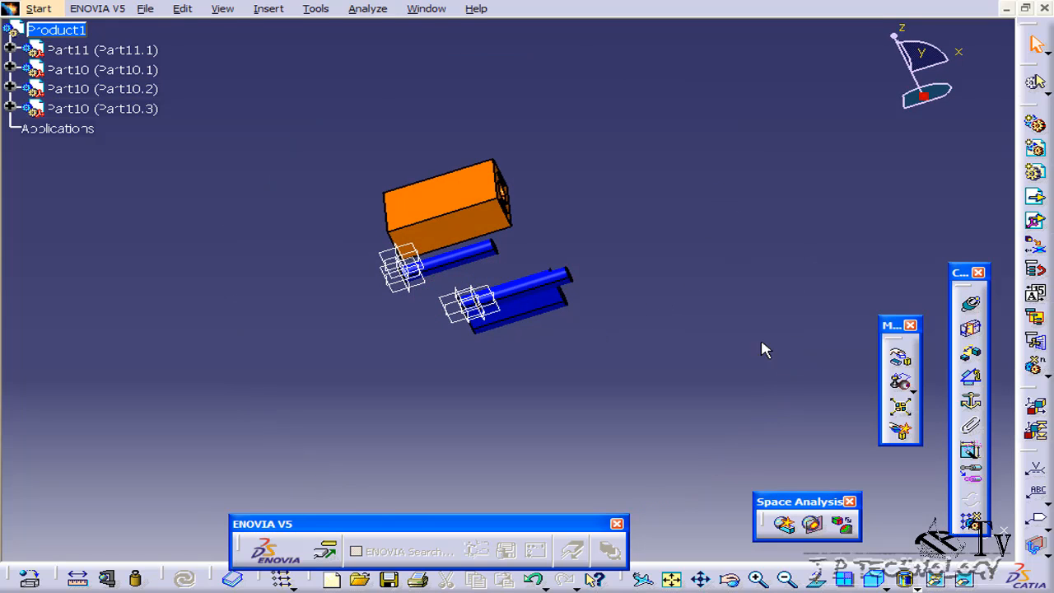
Snap the end face of the slot-shaped key Part10.3 to the floor of the block's central slot.
left_click(898, 385)
middle_click_drag(435, 354, 535, 279)
left_click(326, 432)
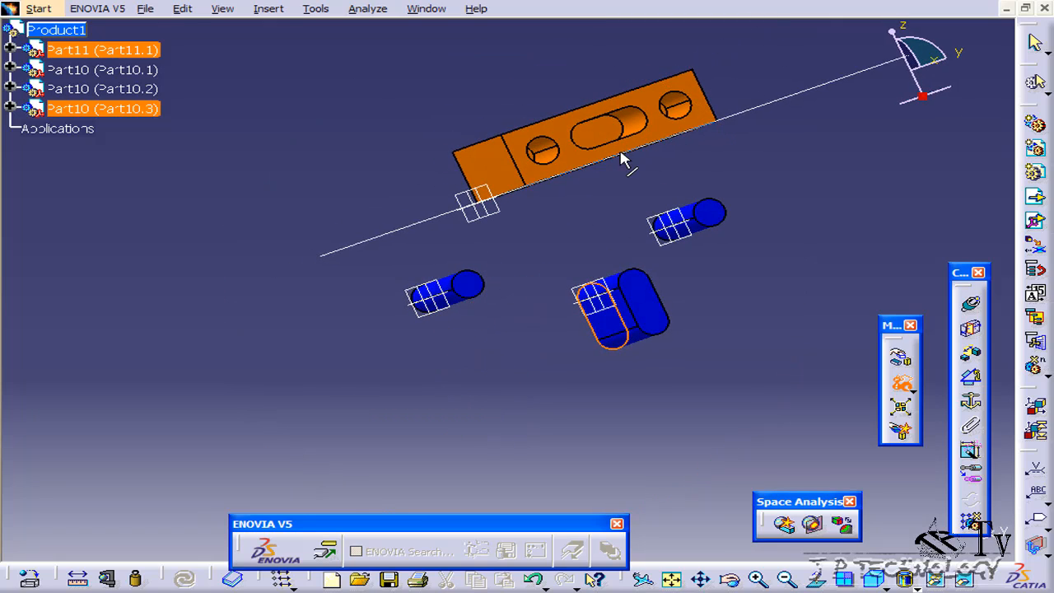
left_click(594, 135)
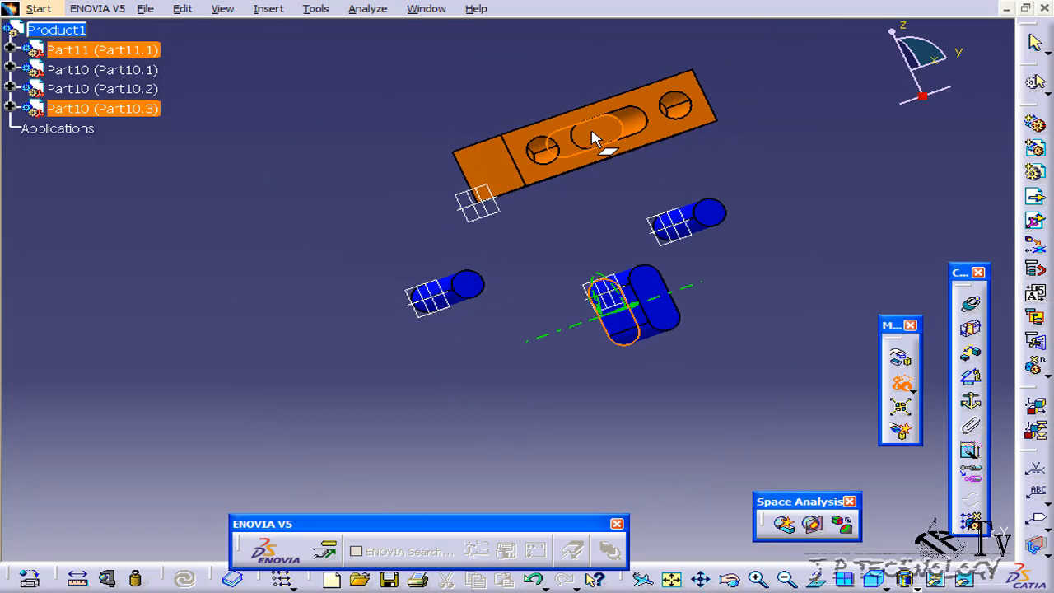
left_click(762, 276)
Snap the end face of the round pin Part10.2 to the floor of the block's round hole farthest from the origin planes.
middle_click_drag(726, 282, 909, 234)
middle_click_drag(795, 278, 885, 280)
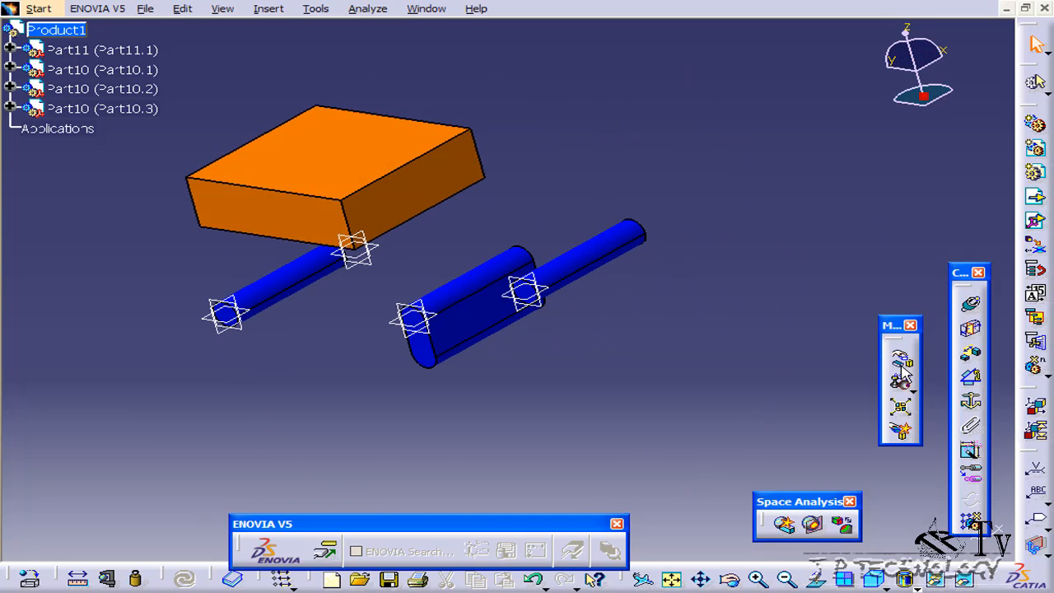
left_click(903, 372)
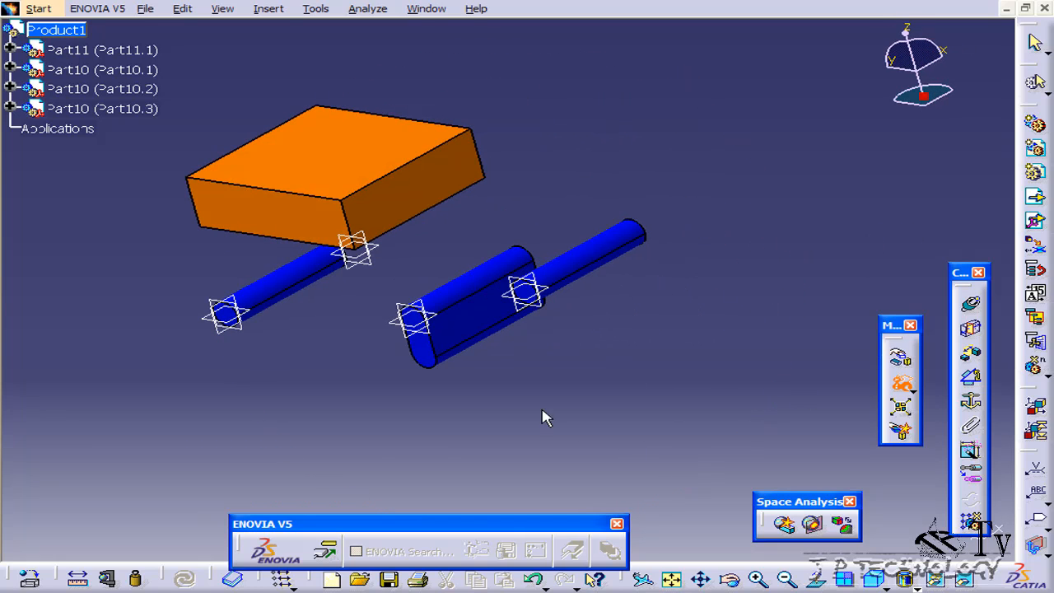
left_click(208, 310)
middle_click_drag(492, 225, 541, 349)
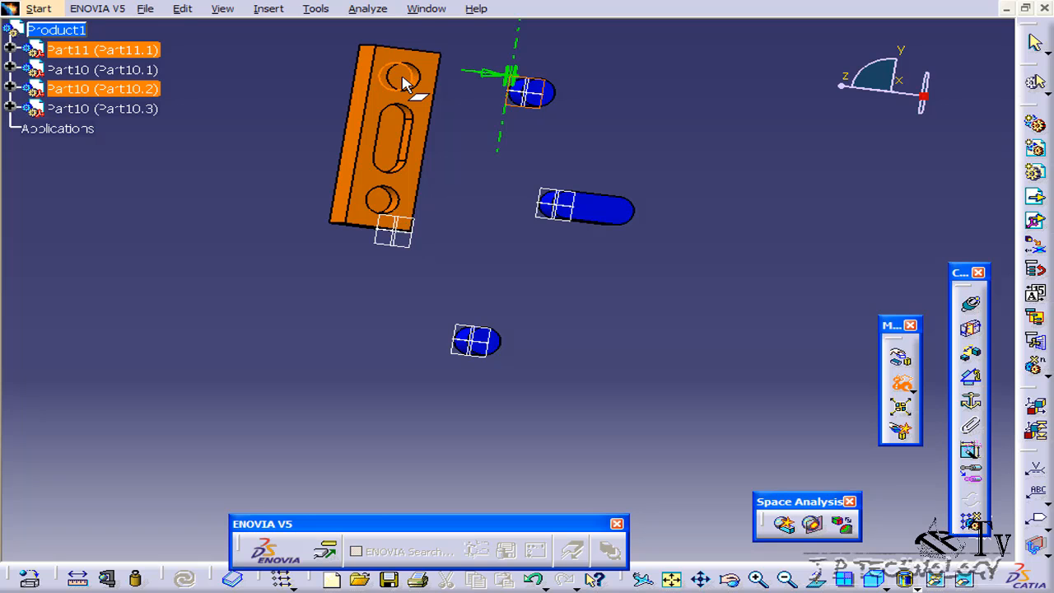
left_click(700, 132)
Snap the axis of the round pin Part10.1 to the axis of the block's round hole nearest the origin planes.
middle_click_drag(558, 170, 731, 99)
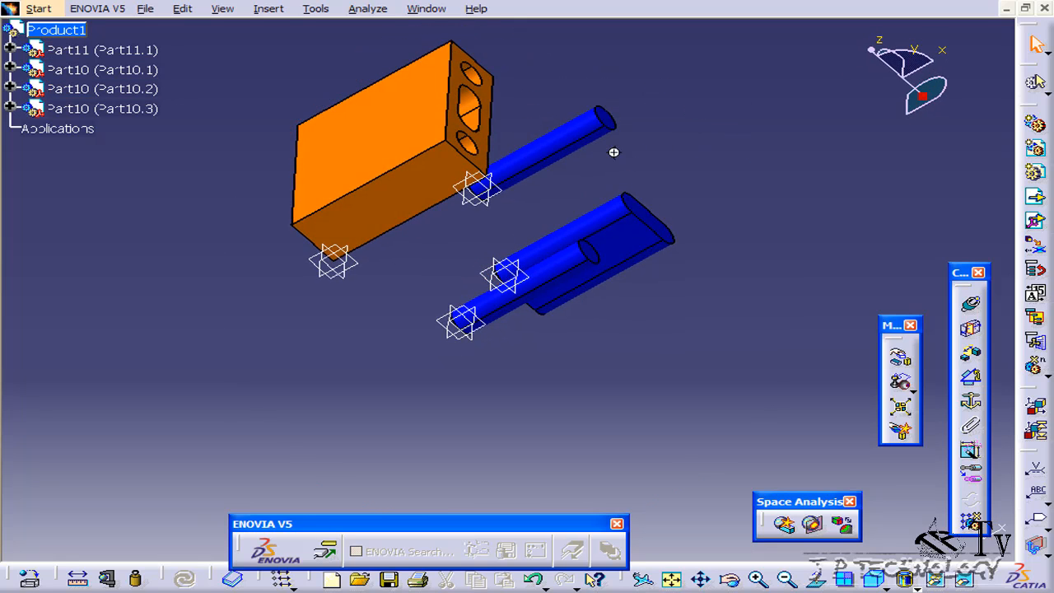
middle_click_drag(611, 153, 695, 115)
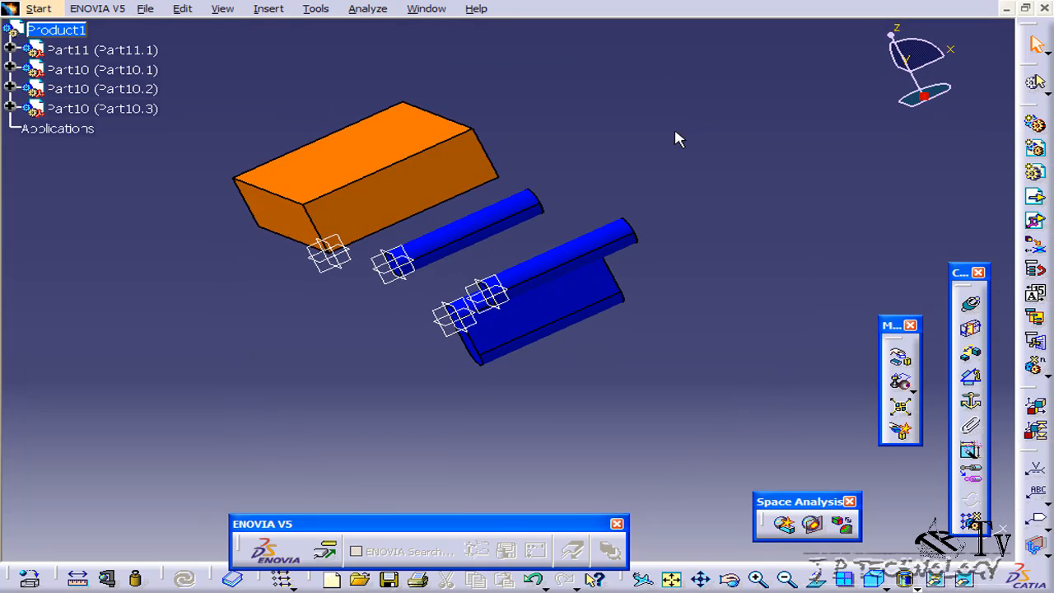
middle_click_drag(675, 181, 562, 290)
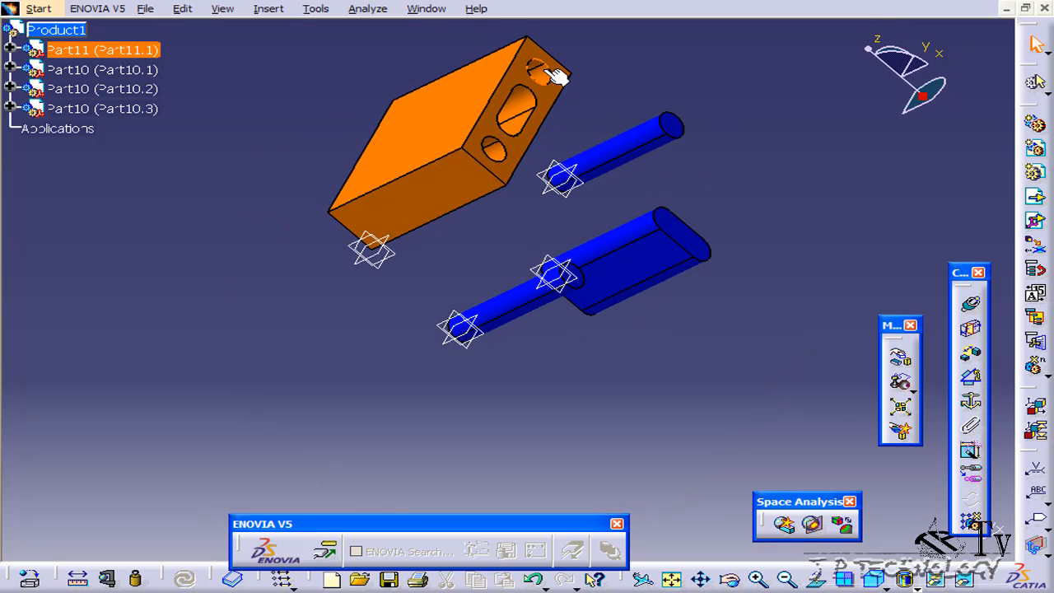
left_click(900, 381)
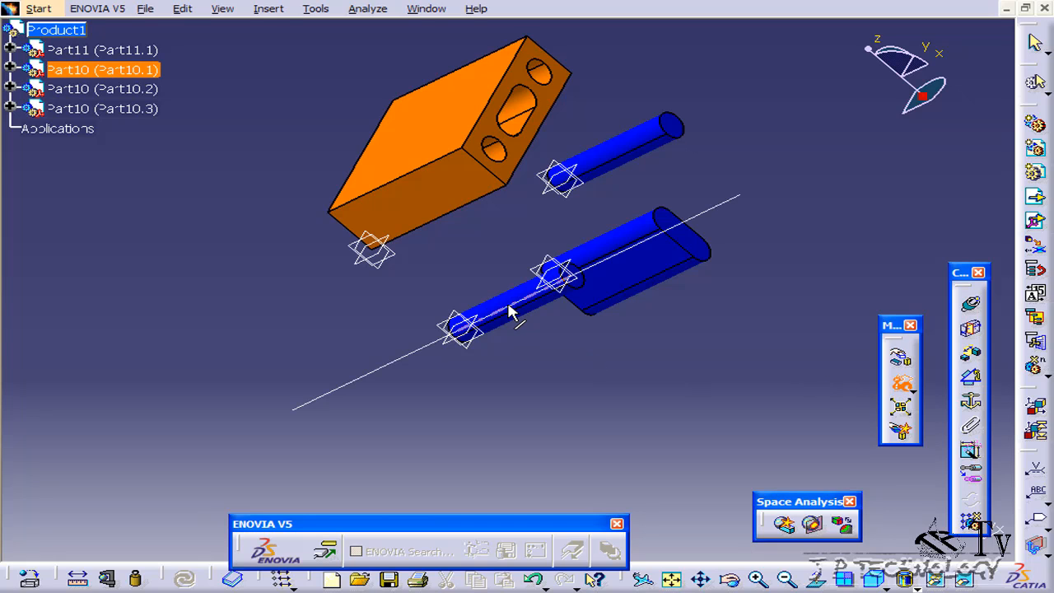
middle_click_drag(515, 198, 466, 261)
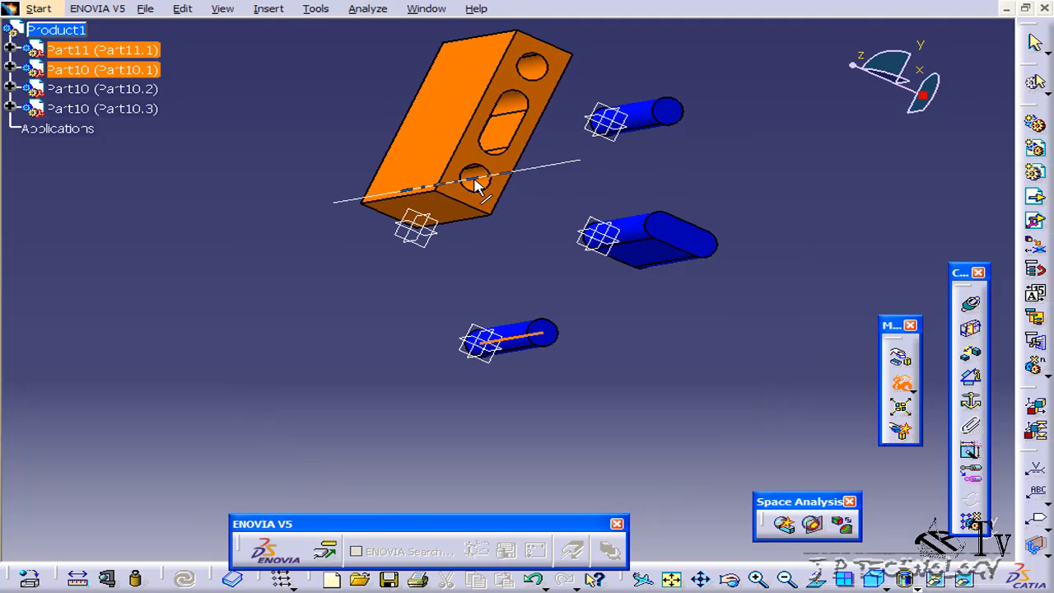
left_click(476, 185)
mouse_move(566, 187)
middle_mouse_down()
mouse_move(600, 159)
mouse_move(554, 179)
middle_mouse_up()
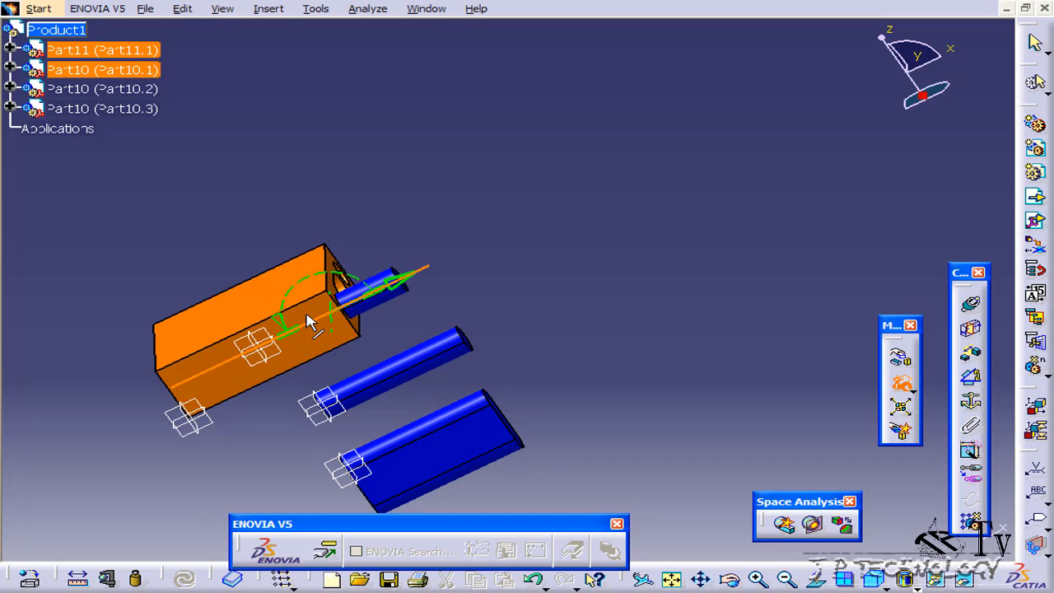
left_click(447, 229)
Snap the axis of the round pin Part10.2 to the axis of the block's other round hole.
middle_click_drag(447, 229, 458, 385)
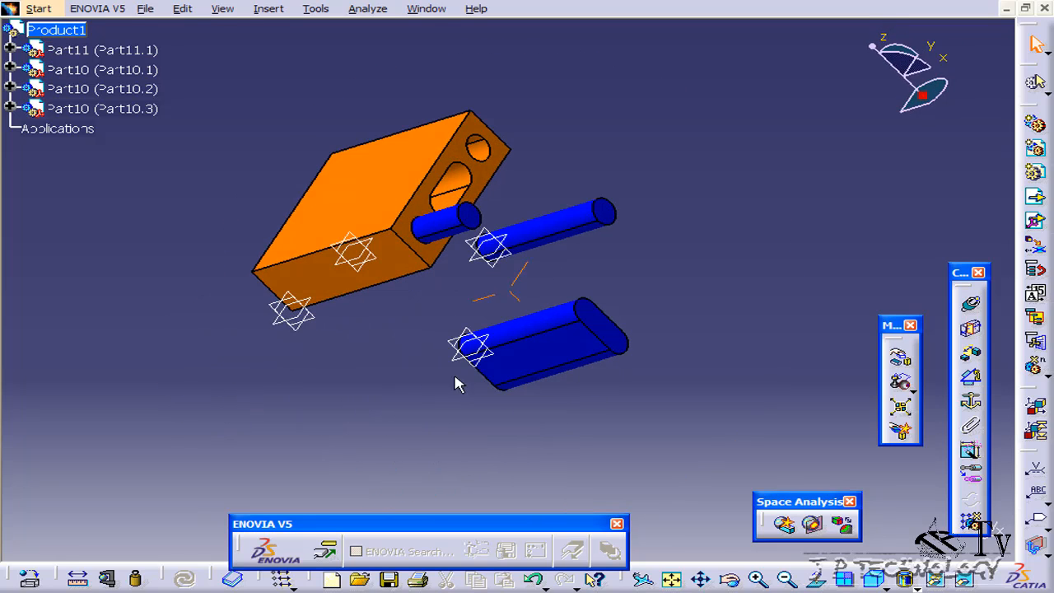
left_click(902, 389)
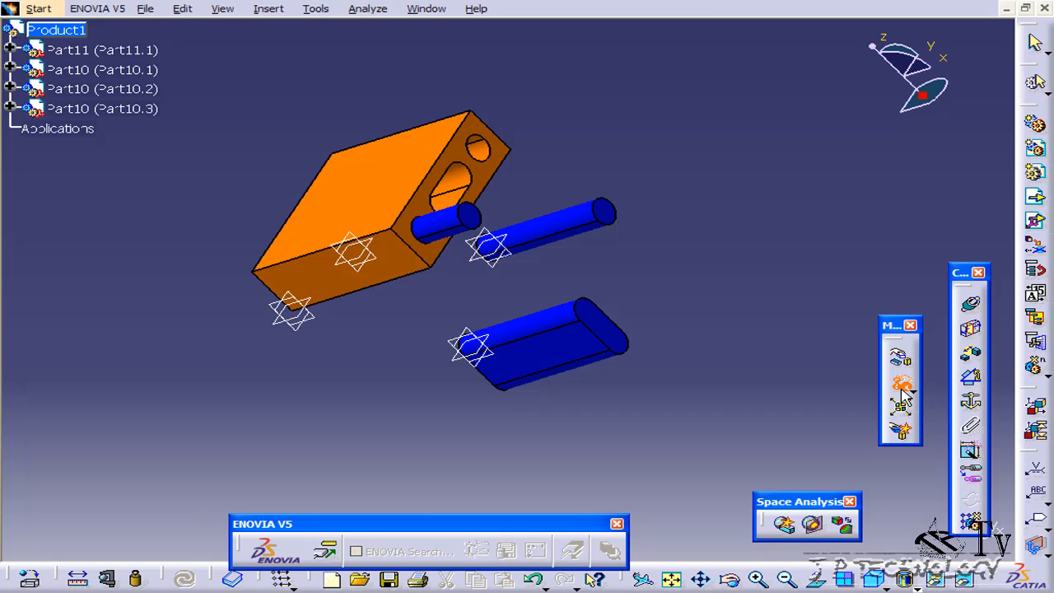
left_click(534, 238)
middle_click_drag(553, 145, 483, 247)
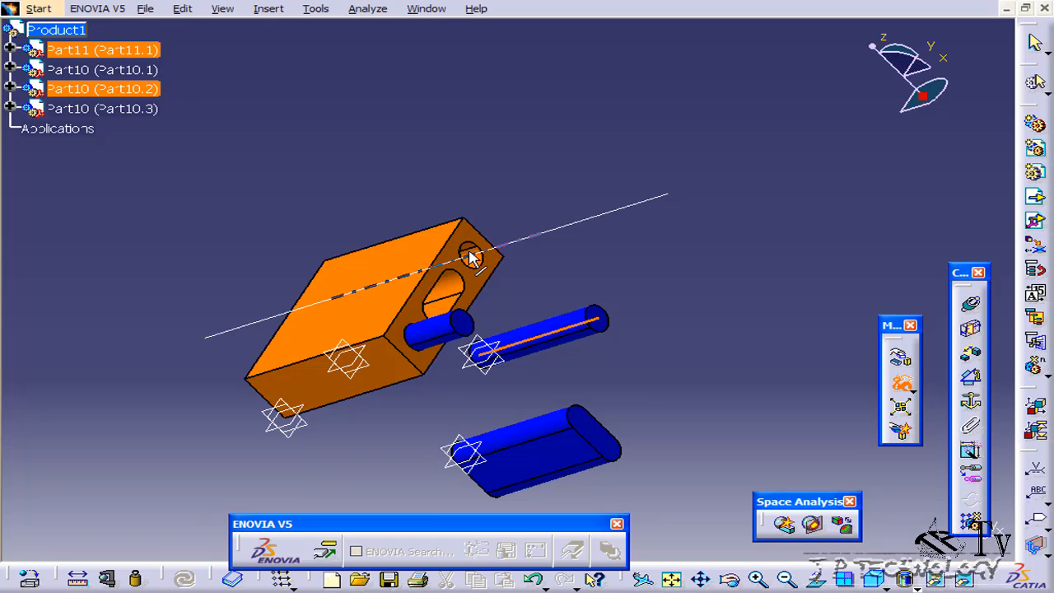
left_click(473, 260)
left_click(662, 204)
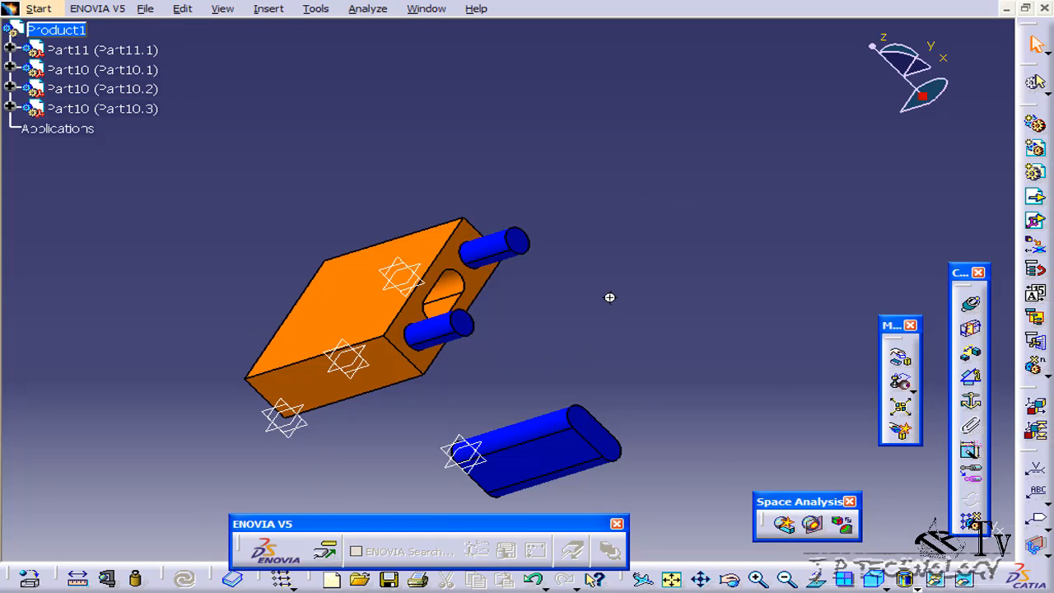
Snap the axis of the rounded side of key Part10.3 nearest its planes to the rounded slot end nearest Part10.1.
middle_click_drag(609, 297, 600, 318)
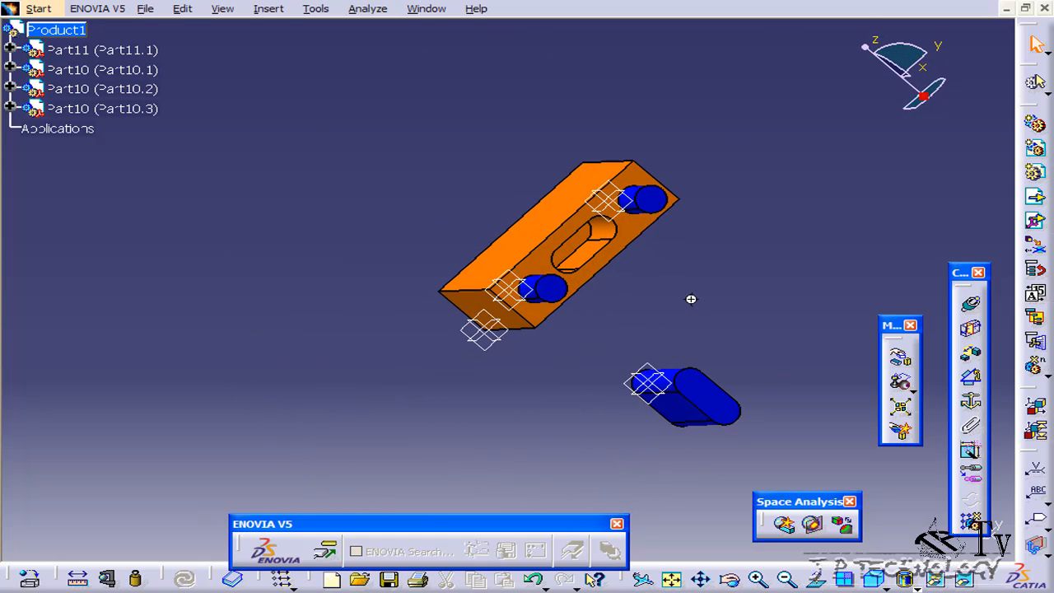
mouse_move(691, 299)
middle_mouse_down()
mouse_move(623, 266)
mouse_move(687, 306)
middle_mouse_up()
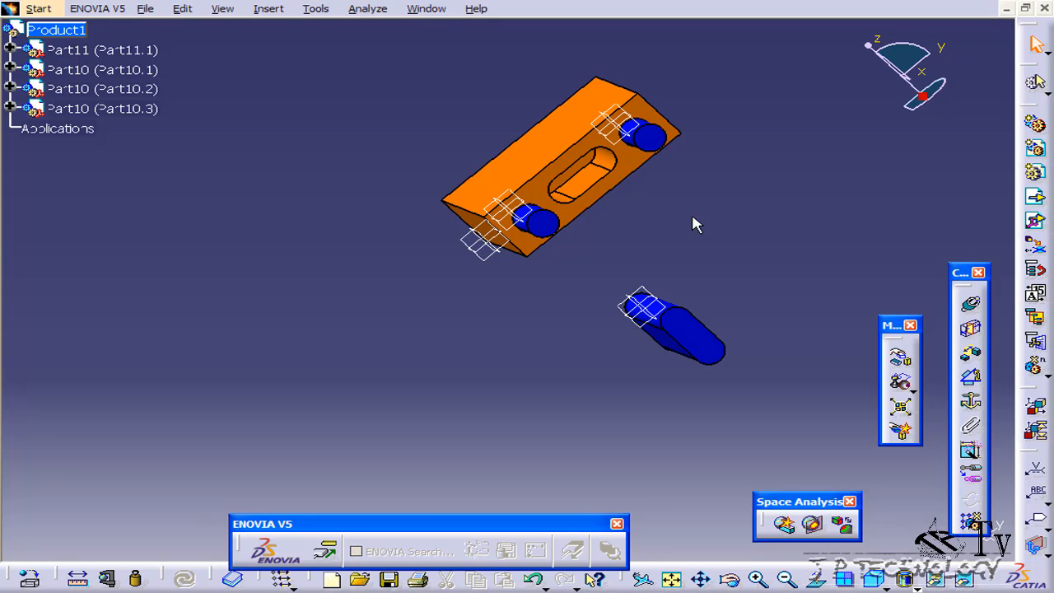
left_click(901, 382)
left_click(632, 335)
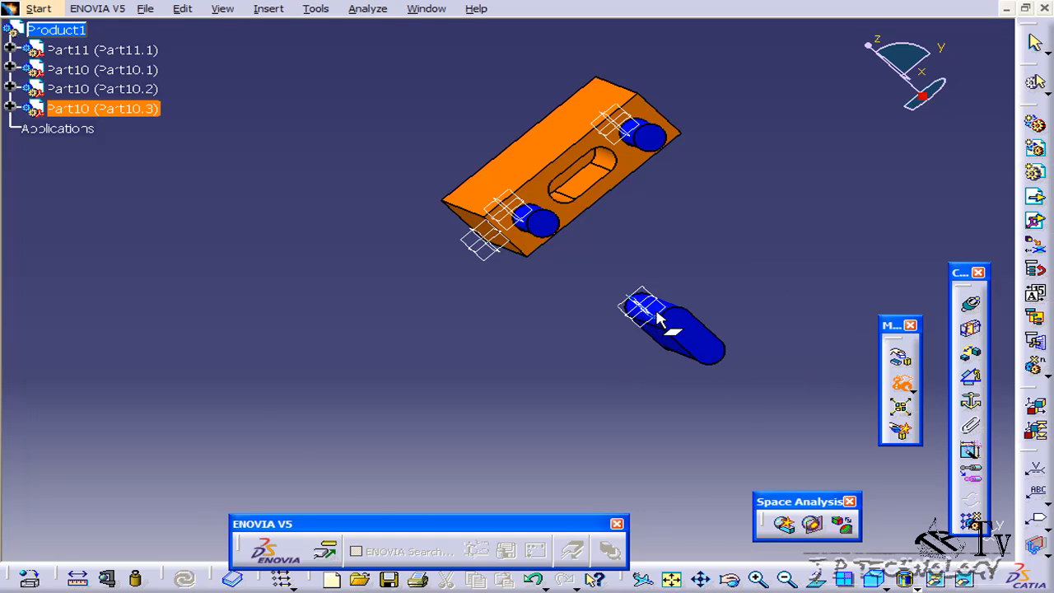
middle_click_drag(633, 335, 675, 329)
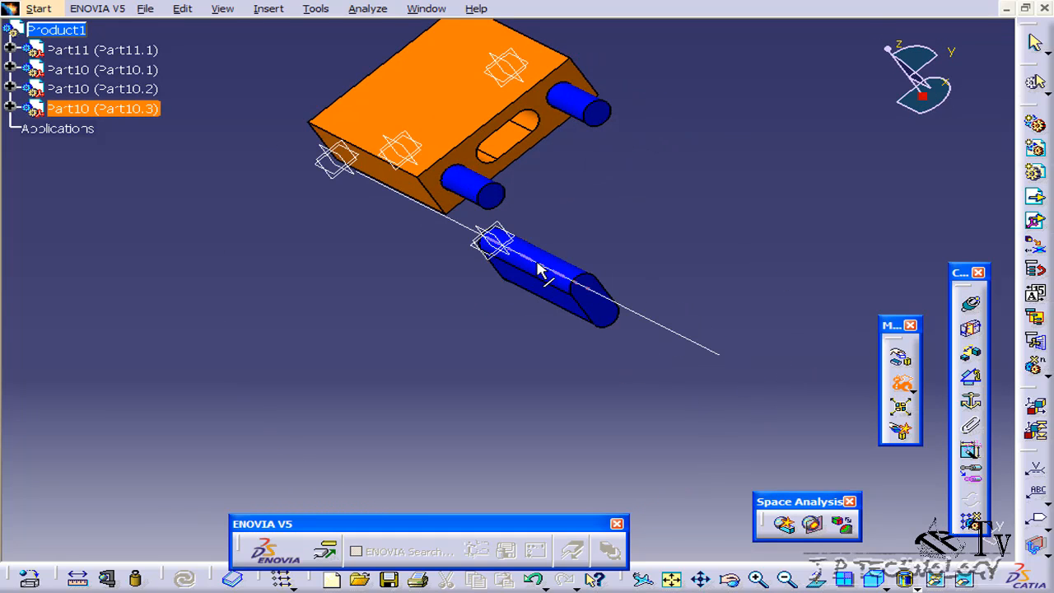
middle_click_drag(579, 228, 527, 165)
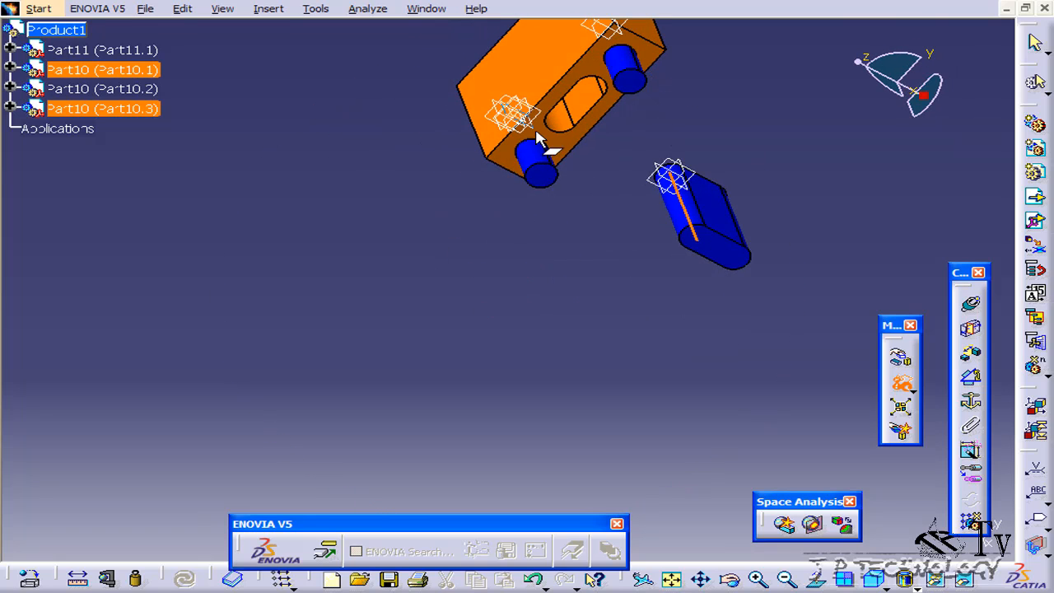
left_click(558, 124)
left_click(621, 219)
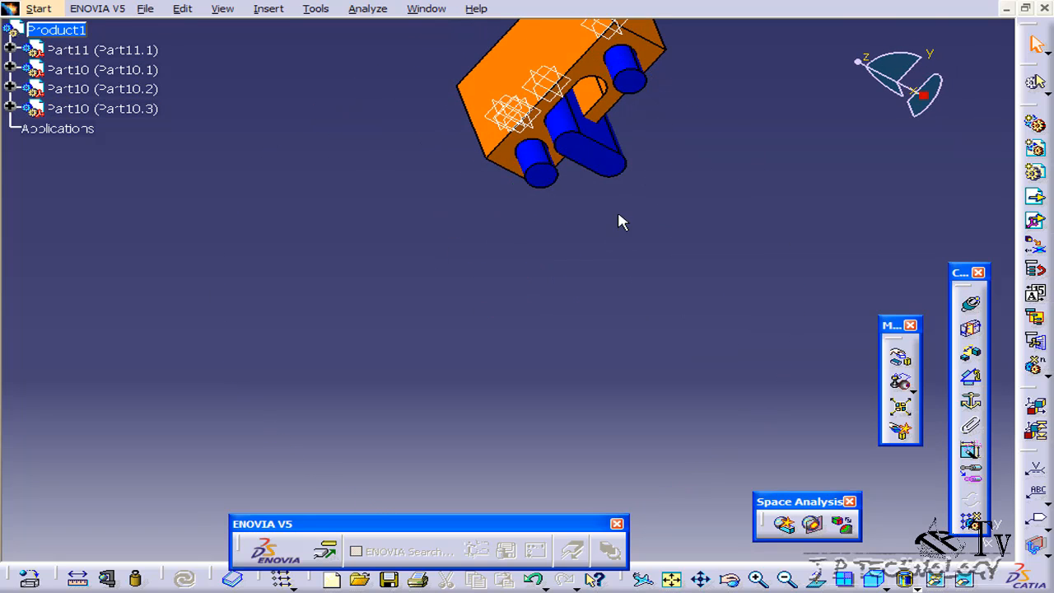
Snap the axis of the key's opposite rounded side to the axis of the rounded slot end nearest Part10.2.
middle_click_drag(620, 219, 586, 231)
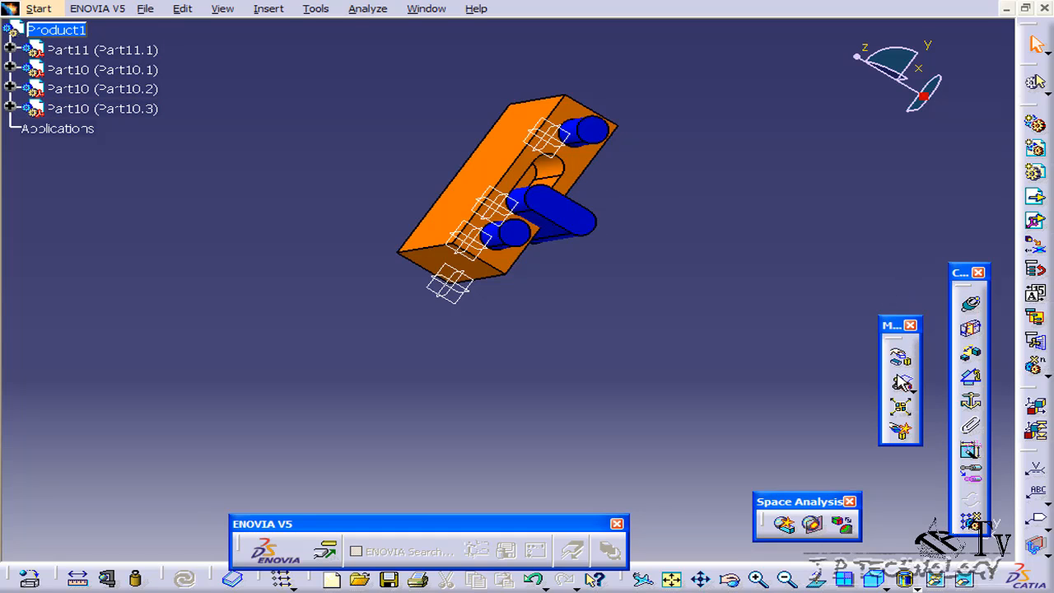
left_click(902, 383)
middle_click_drag(630, 301, 627, 255)
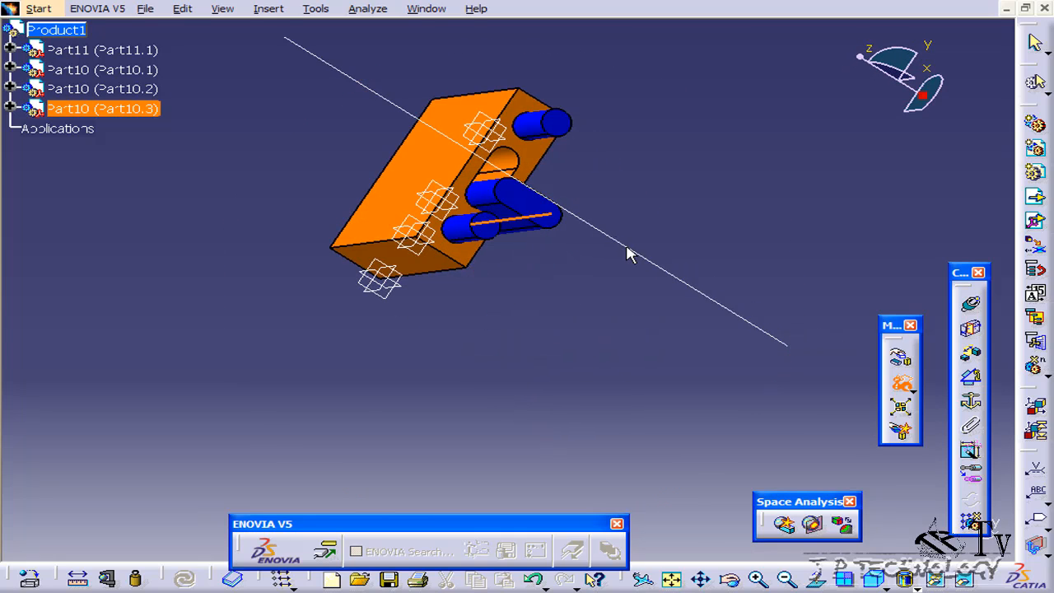
left_click(507, 164)
left_click(668, 204)
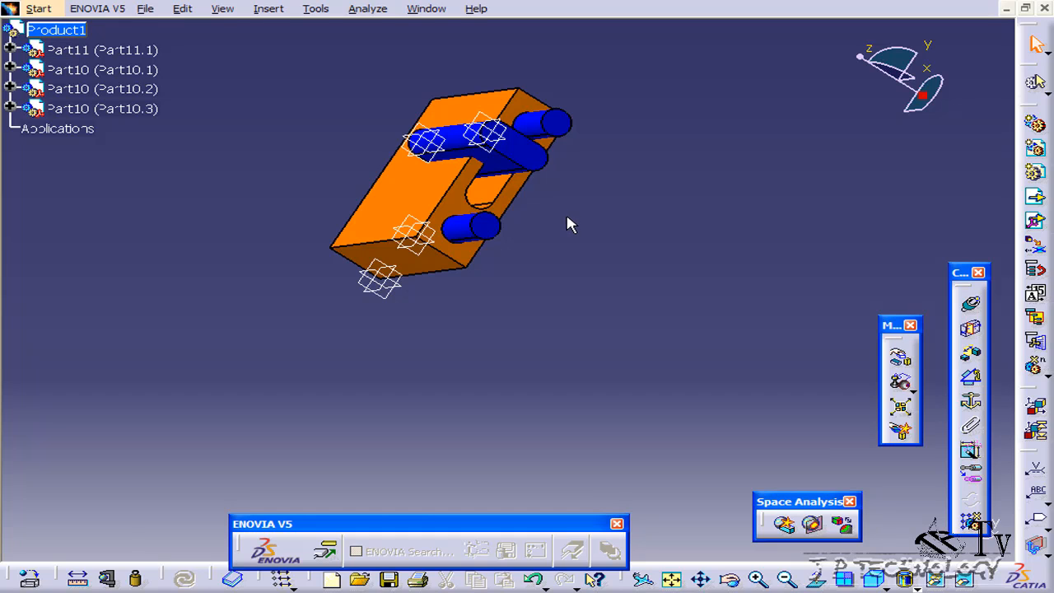
Snap the flat side face of the slot-shaped key Part10.3 to the flat inner wall of the block's slot.
middle_click_drag(565, 228, 527, 272)
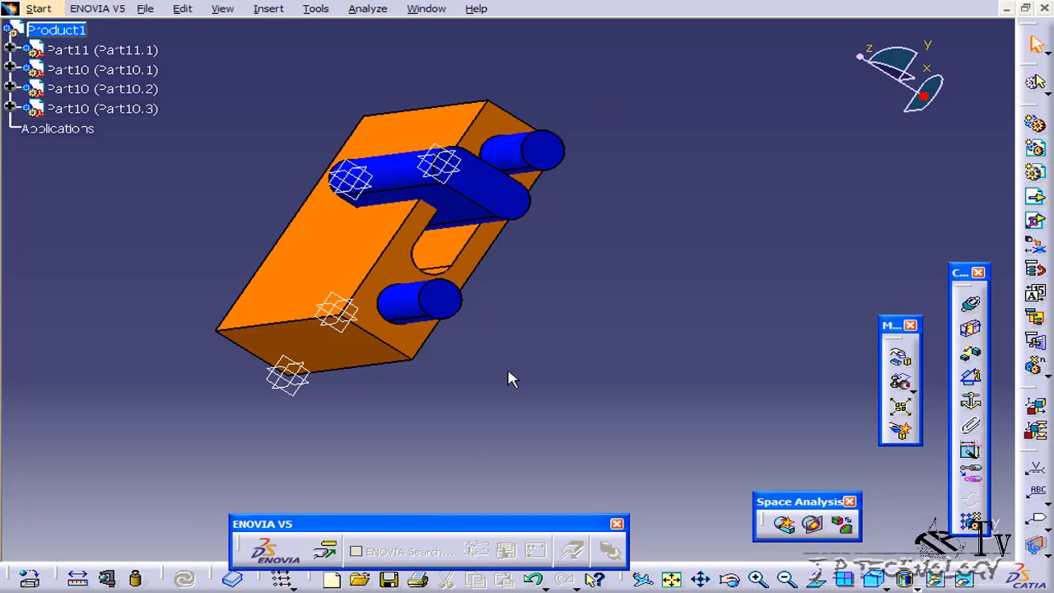
middle_click_drag(504, 298, 715, 261)
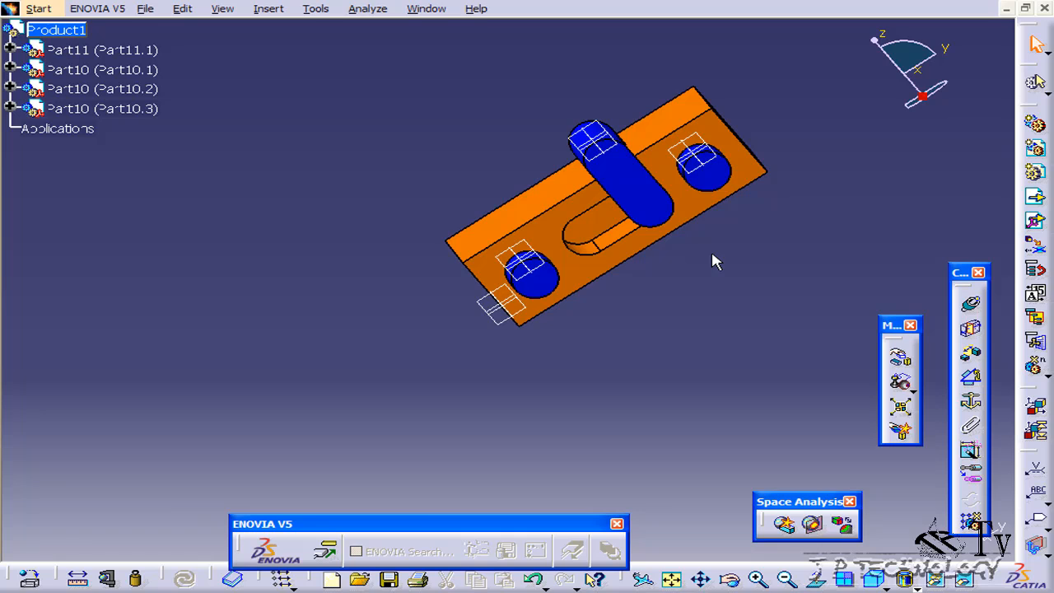
middle_click_drag(802, 376, 819, 276)
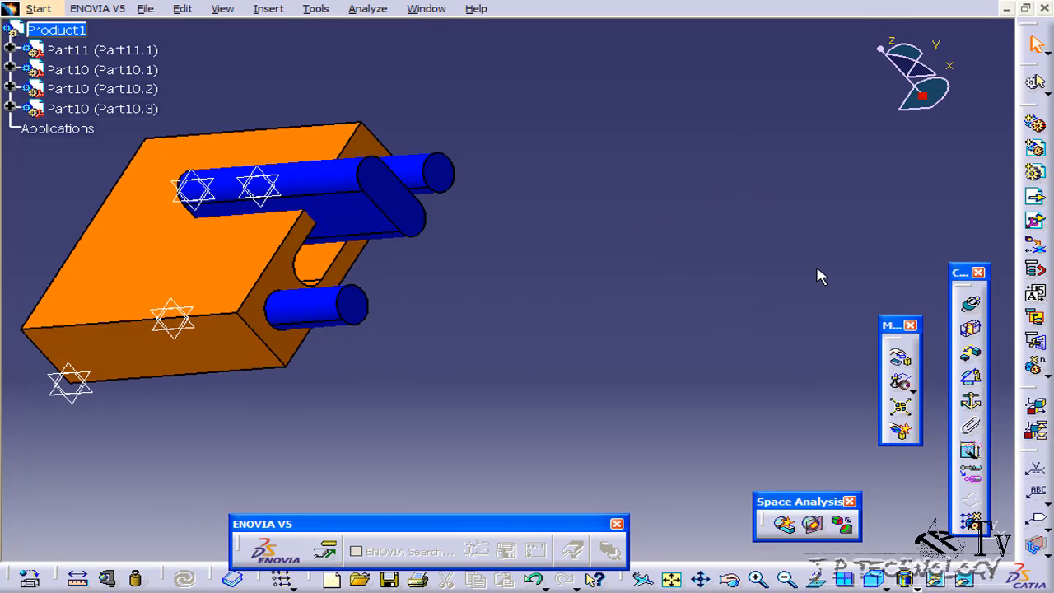
left_click(900, 381)
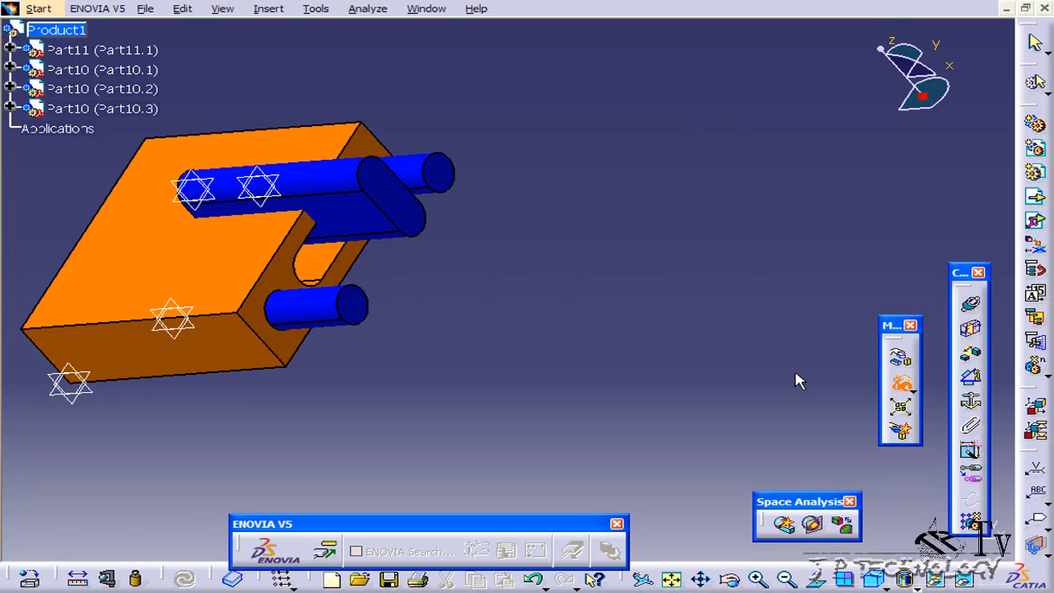
left_click(346, 235)
middle_click_drag(470, 255, 387, 217)
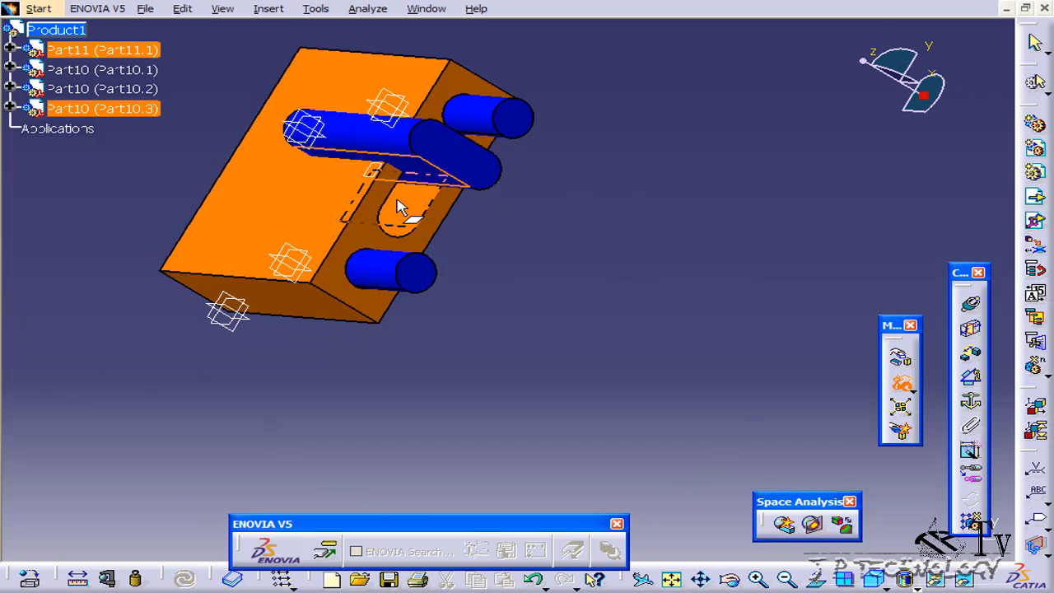
left_click(397, 208)
middle_click_drag(568, 261, 474, 239)
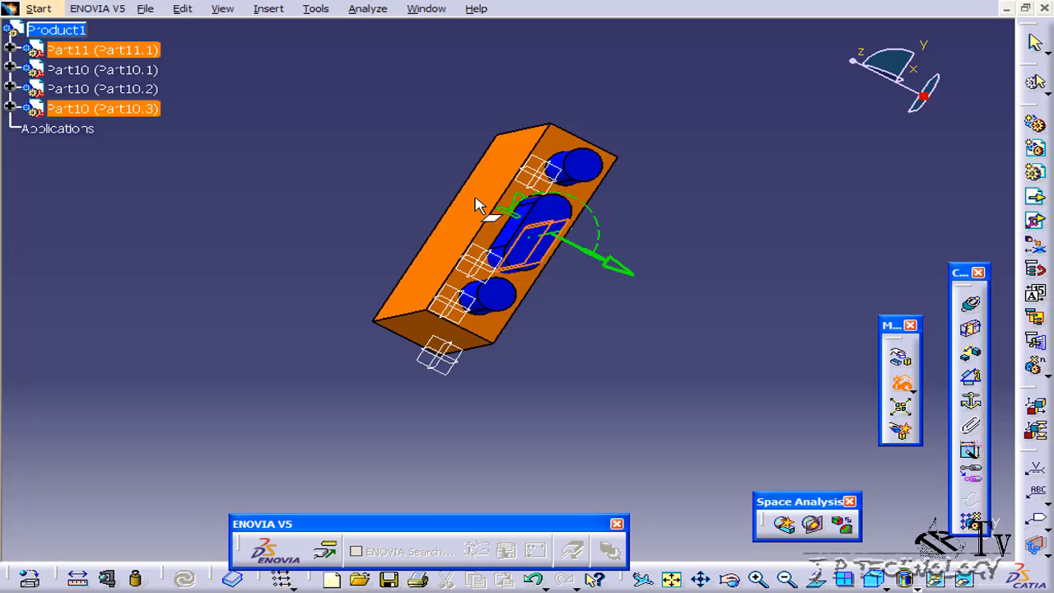
middle_click_drag(670, 266, 624, 228)
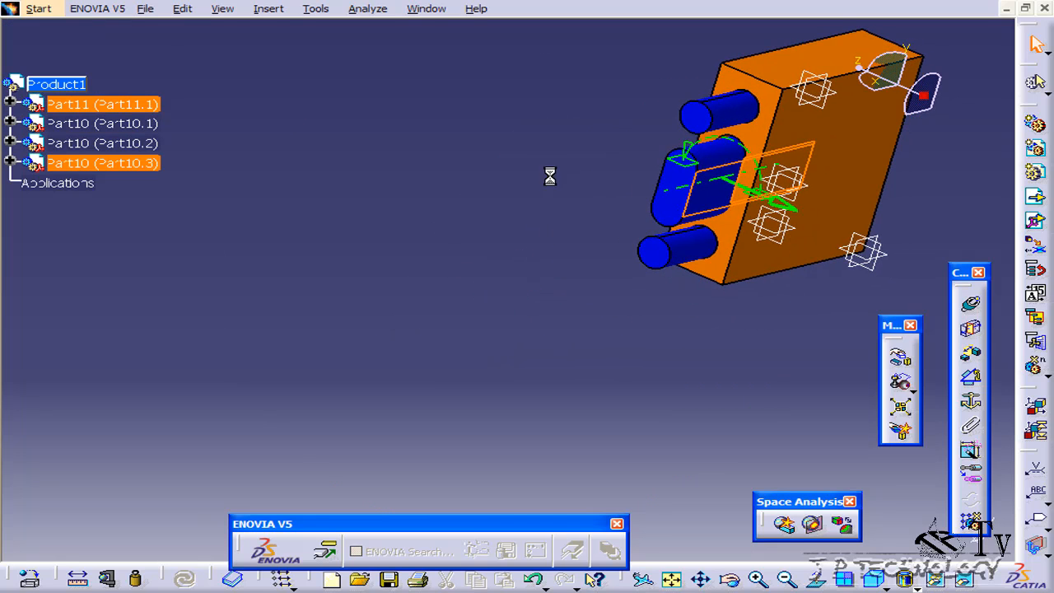
Snap the axis of the key's rounded side near Part10.2 to the axis of the adjacent rounded slot end.
left_click(899, 383)
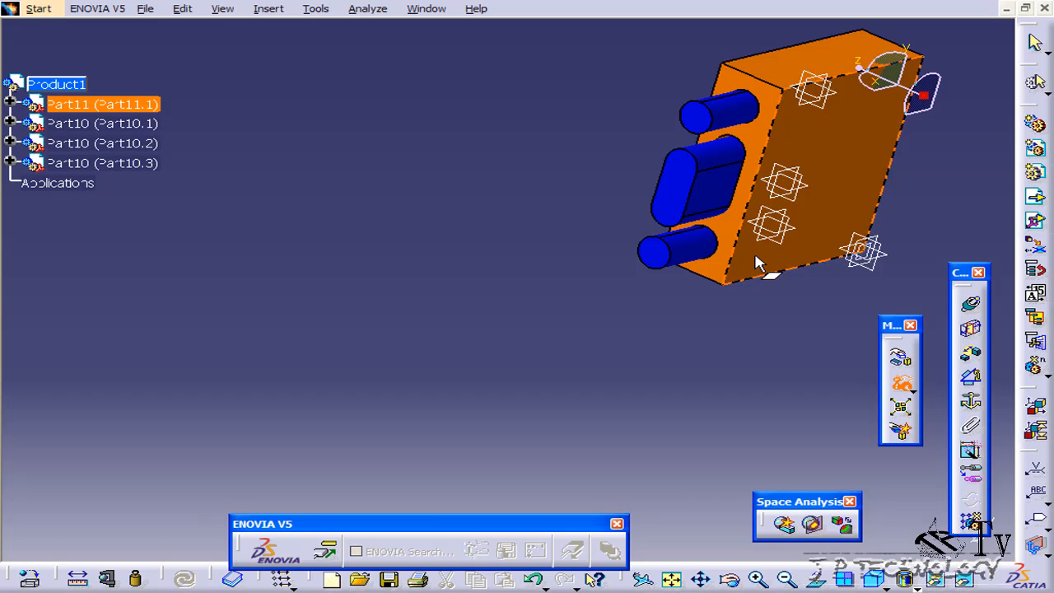
left_click(712, 155)
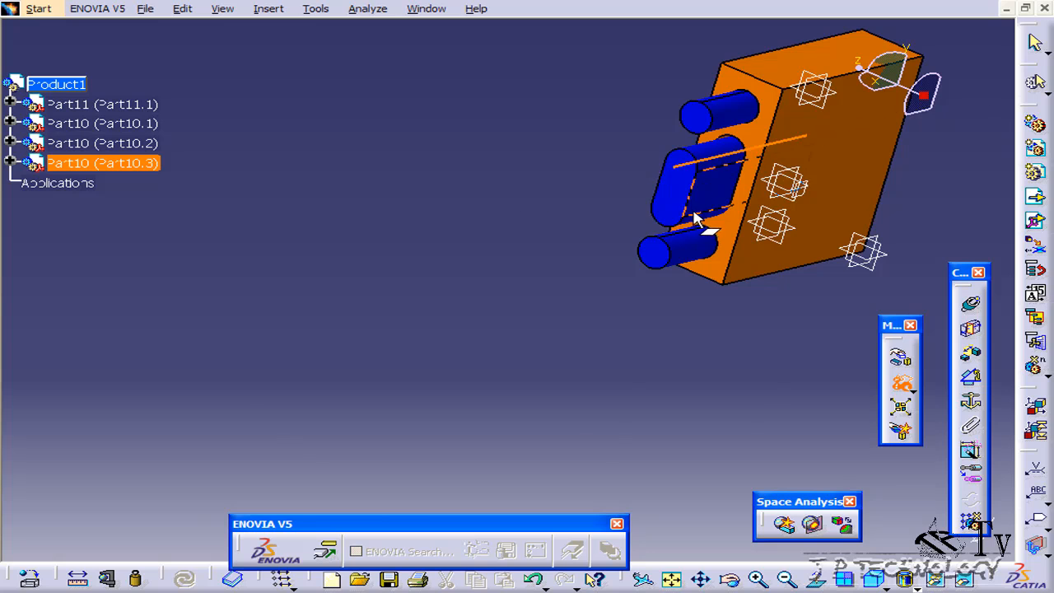
middle_click_drag(694, 212, 792, 204)
middle_click_drag(562, 220, 522, 400)
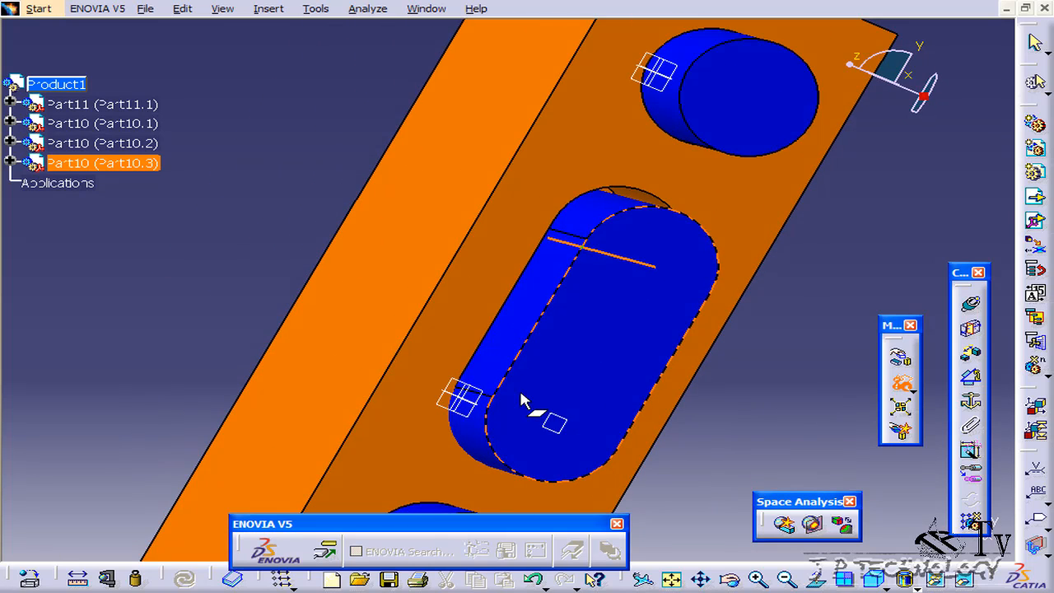
middle_click_drag(617, 305, 540, 315)
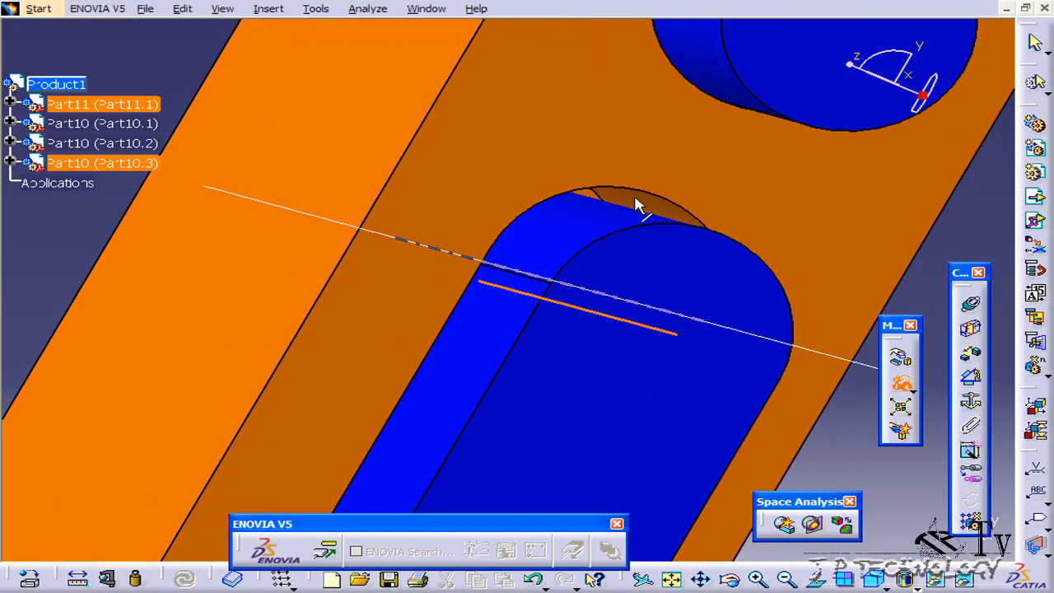
left_click(641, 207)
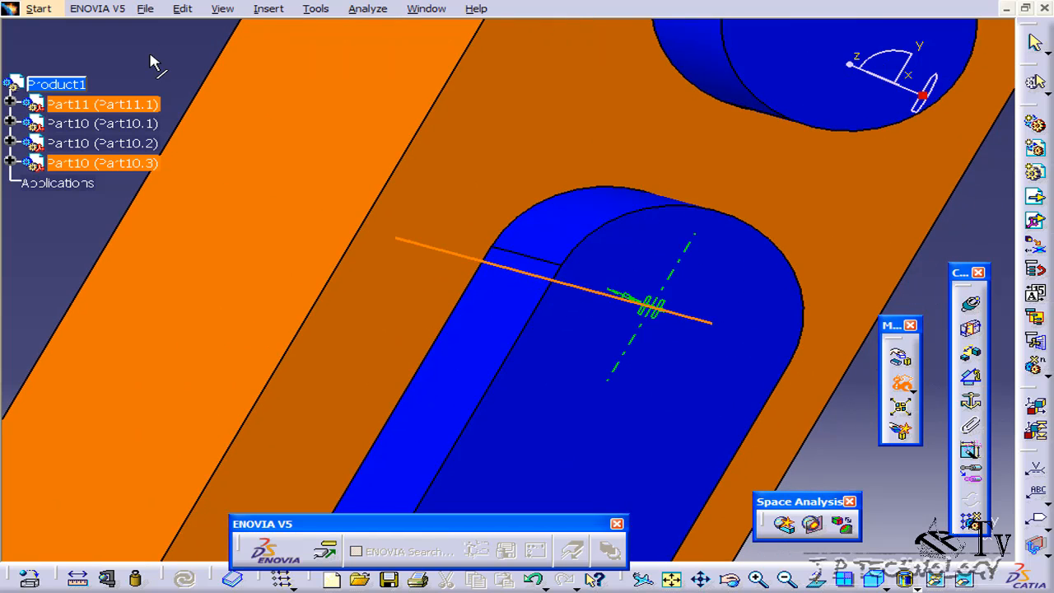
key("ctrl+u")
Inspect the assembled block, pins and key in wireframe, and return the display to shading with edges.
middle_click_drag(362, 148, 591, 418)
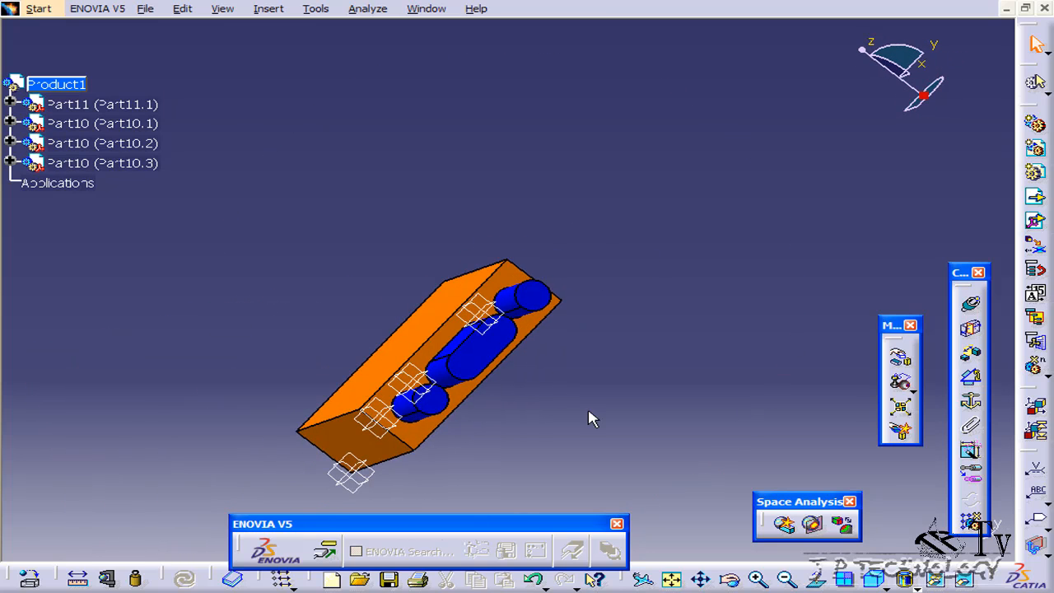
left_click(884, 587)
left_click(928, 576)
left_click(937, 581)
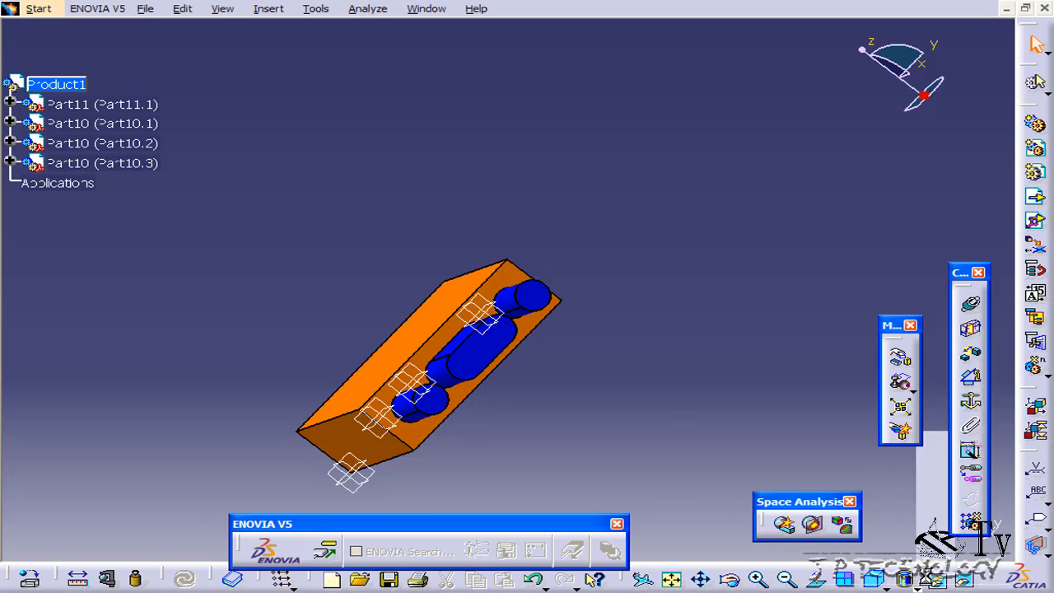
middle_click_drag(484, 379, 247, 275)
left_click(910, 581)
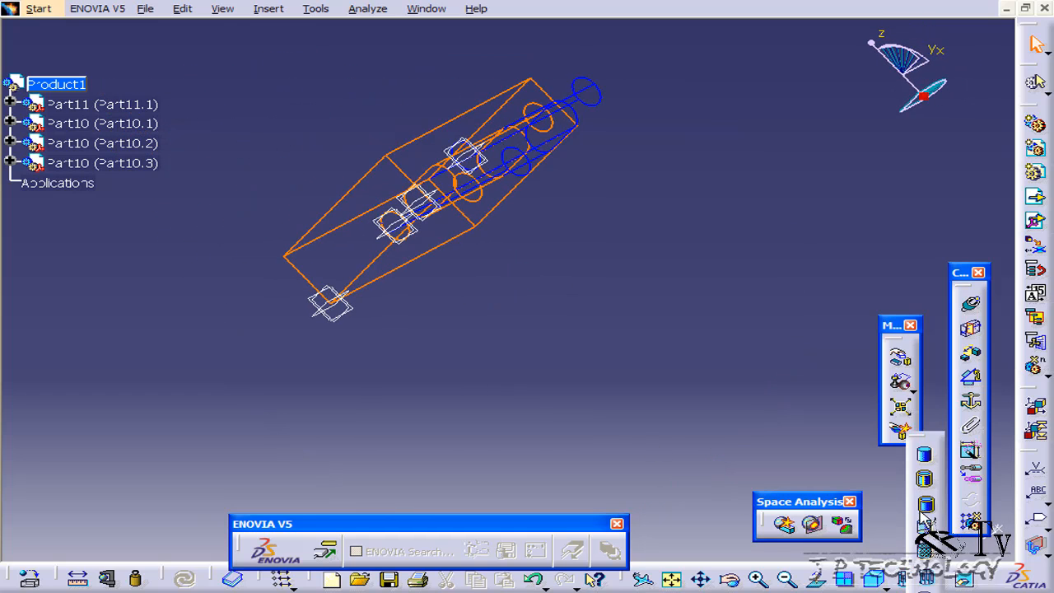
left_click(934, 492)
middle_click_drag(574, 288, 562, 399)
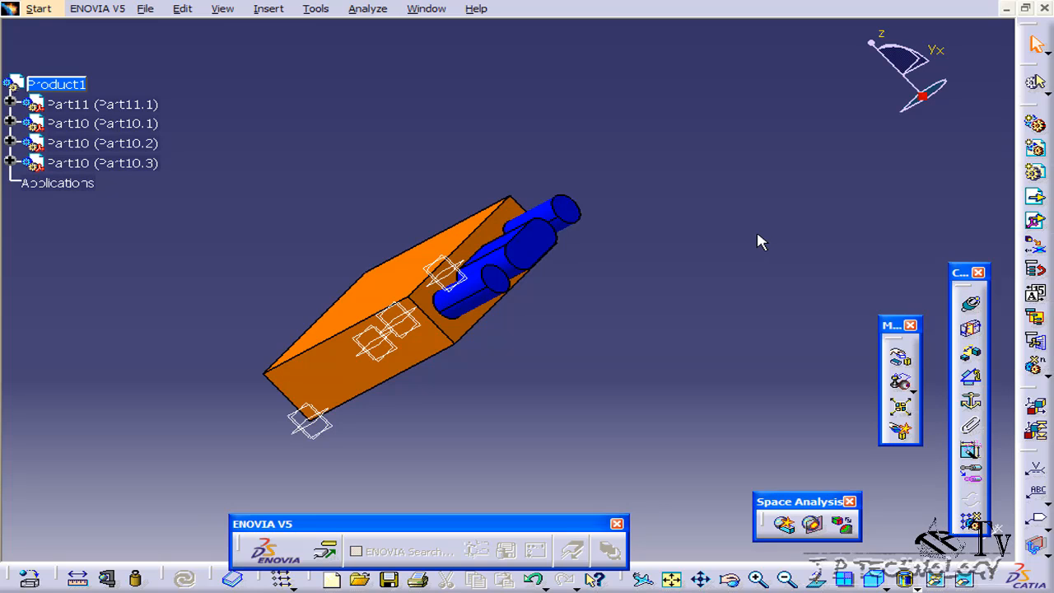
middle_click_drag(396, 192, 435, 227)
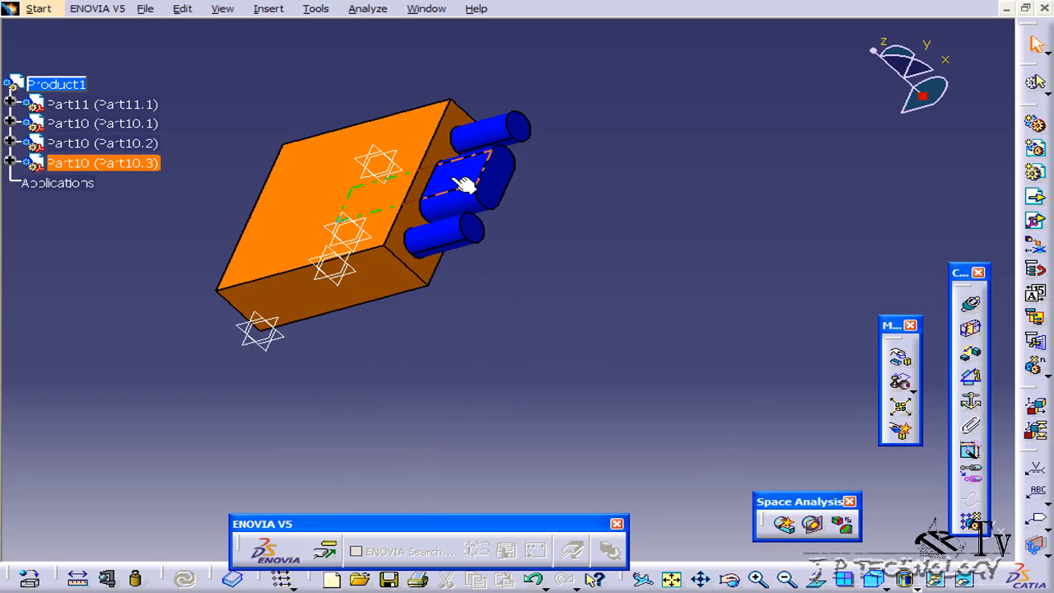